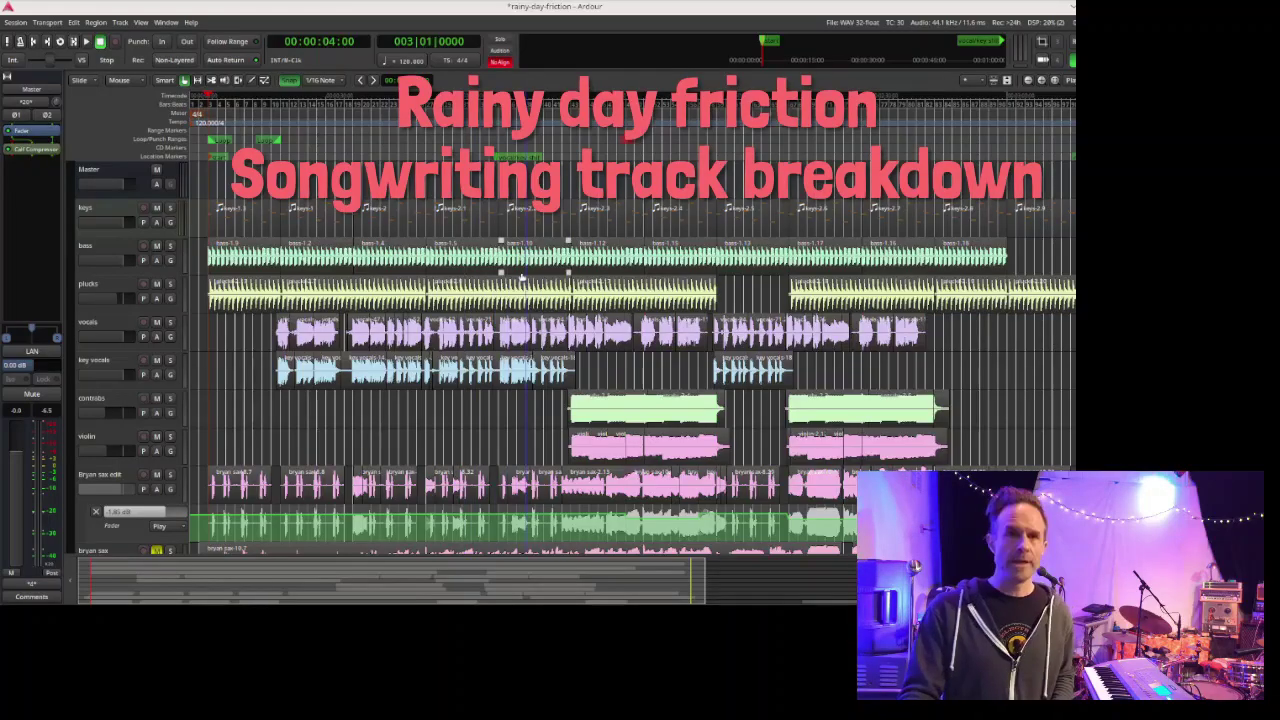
Play and stop the session's opening, then scroll the track list down and back up
{"action": "key", "text": "space"}
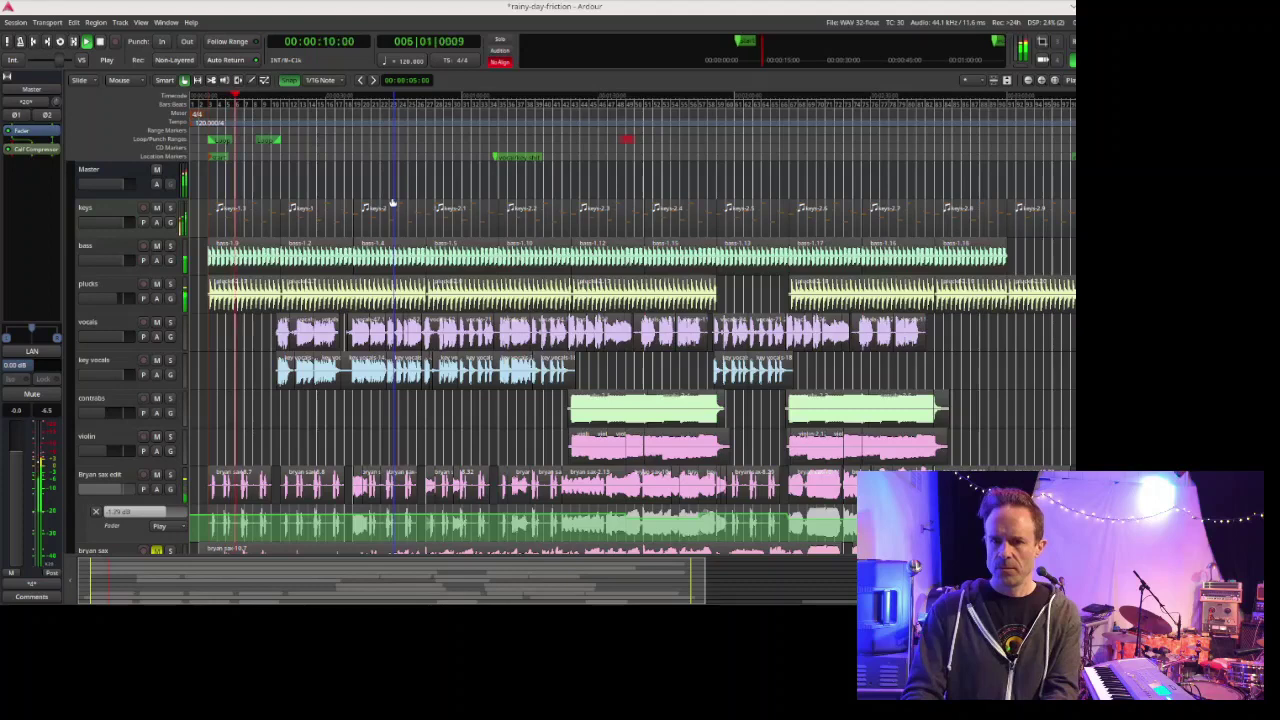
{"action": "key", "text": "space"}
{"action": "scroll", "coordinate": [457, 290], "scroll_direction": "down", "scroll_amount": 5}
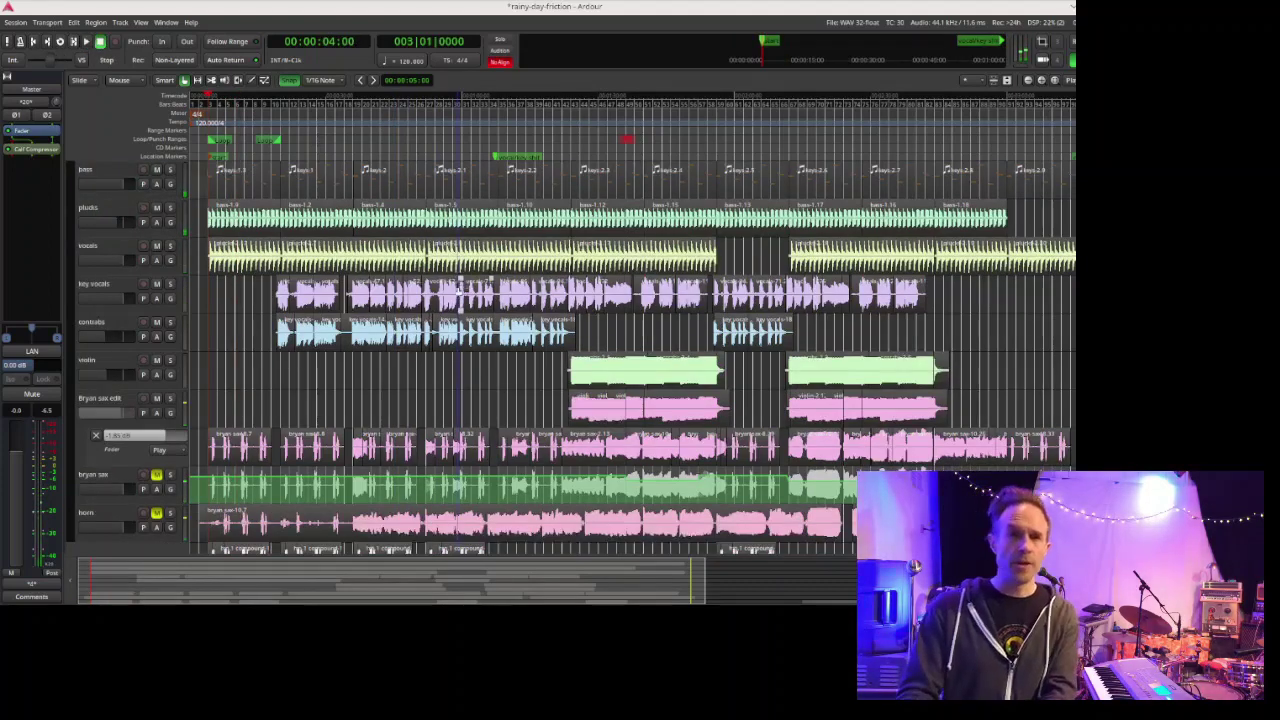
{"action": "scroll", "coordinate": [457, 290], "scroll_direction": "up", "scroll_amount": 5}
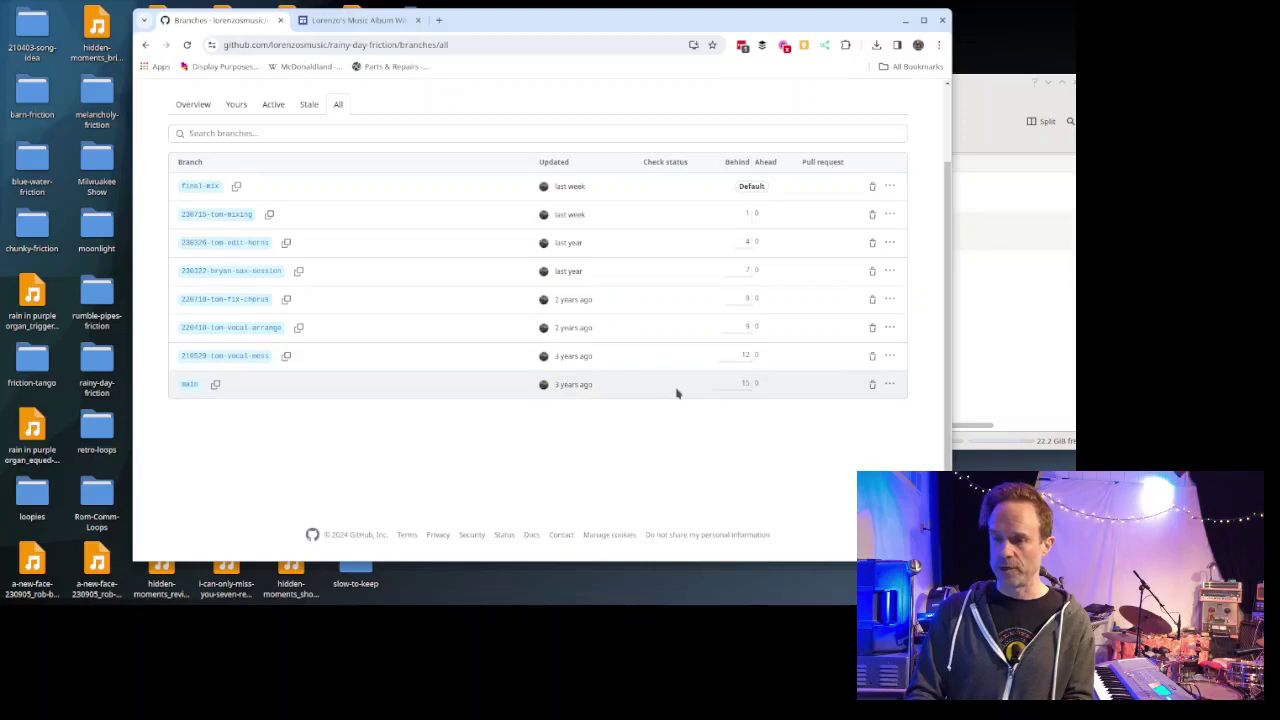
Run 'git checkout main' in a terminal opened from the project folder
{"action": "left_click", "coordinate": [986, 103]}
{"action": "right_click", "coordinate": [818, 324]}
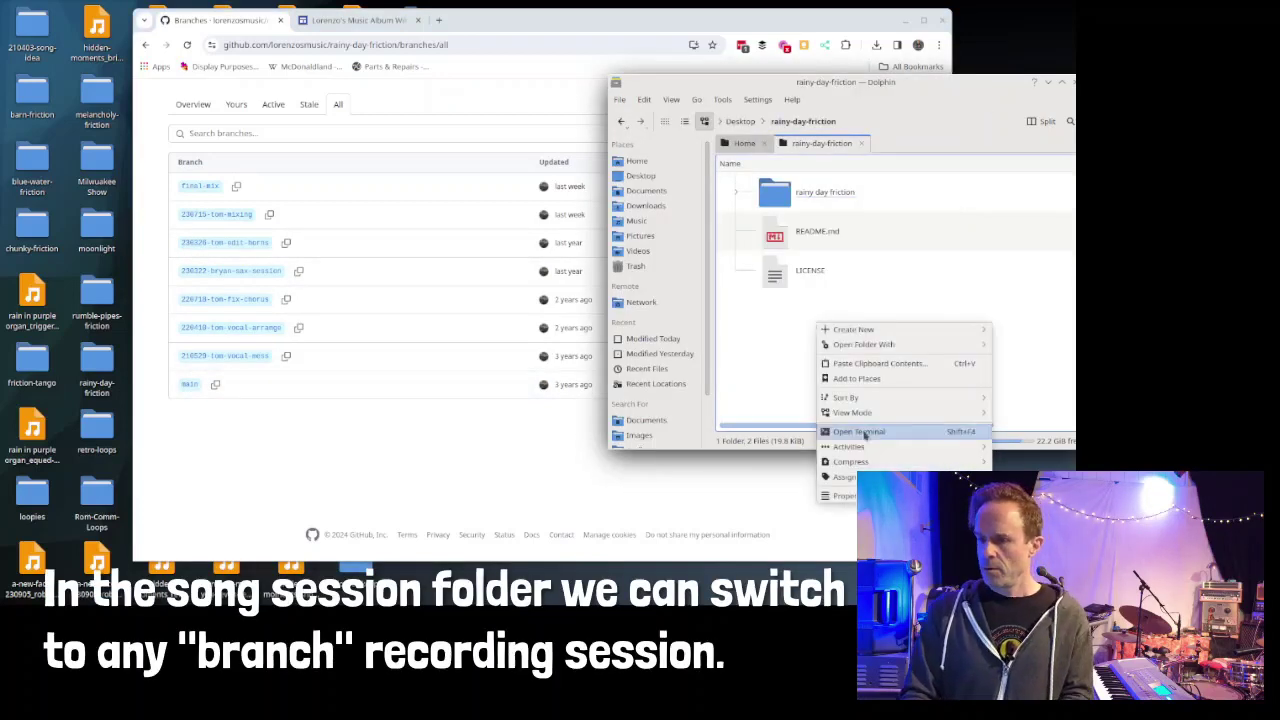
{"action": "left_click", "coordinate": [864, 432]}
{"action": "type", "text": "git checko"}
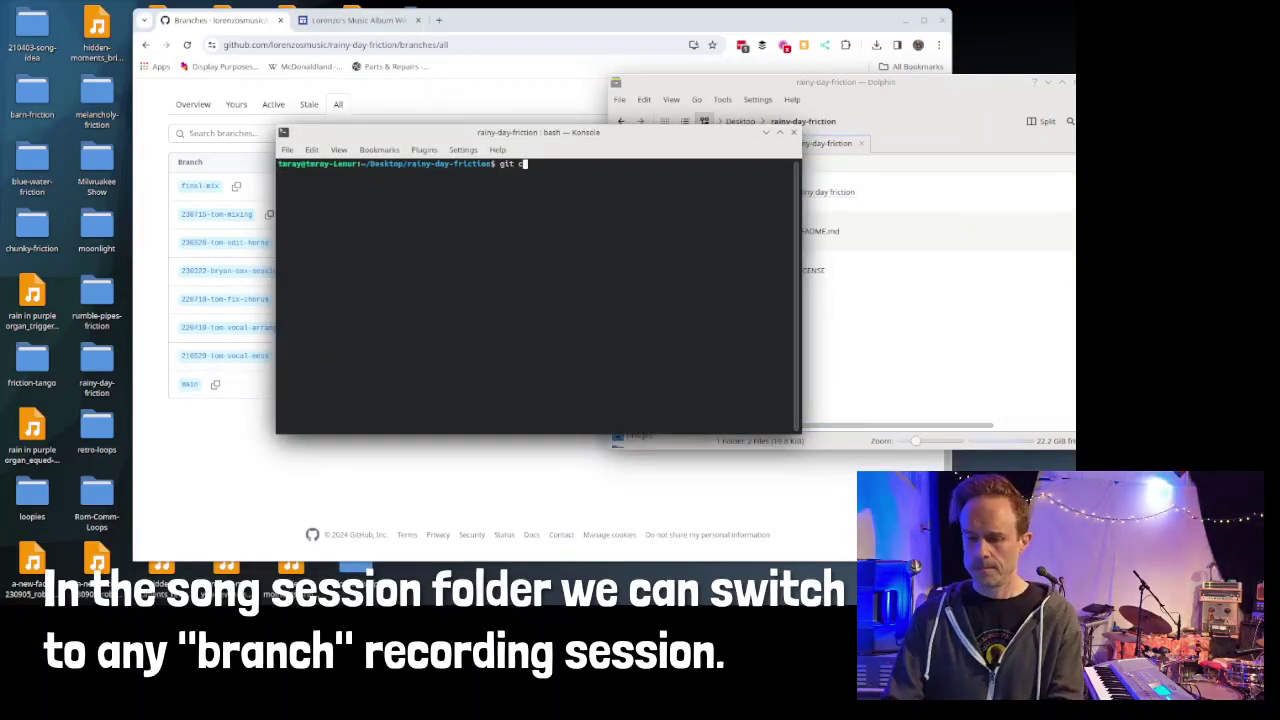
{"action": "type", "text": "ut main"}
{"action": "key", "text": "Return"}
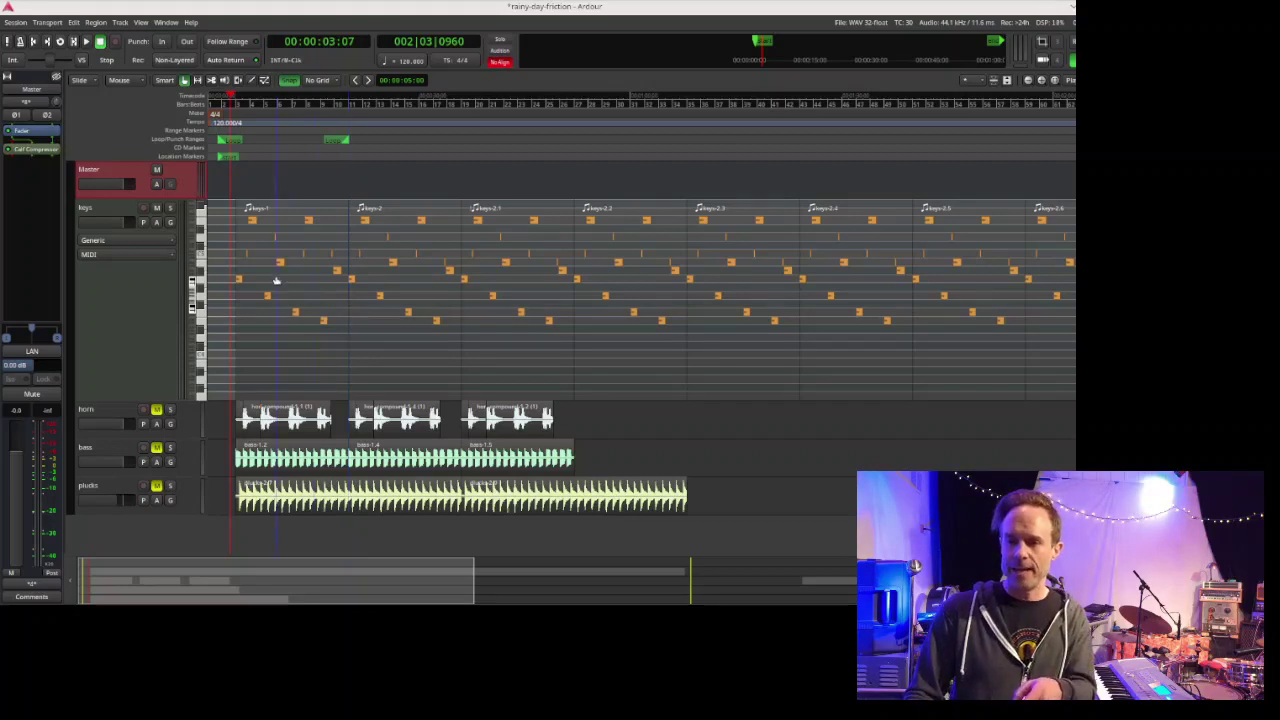
{"action": "key", "text": "space"}
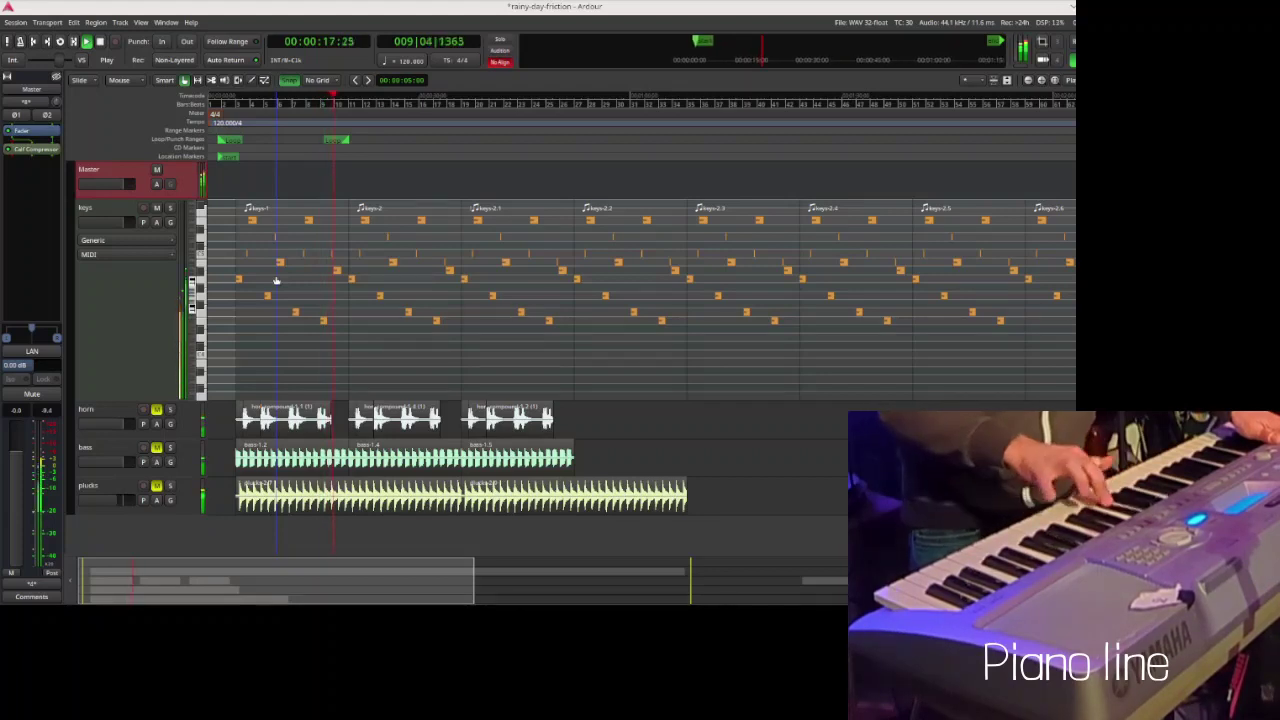
{"action": "key", "text": "space"}
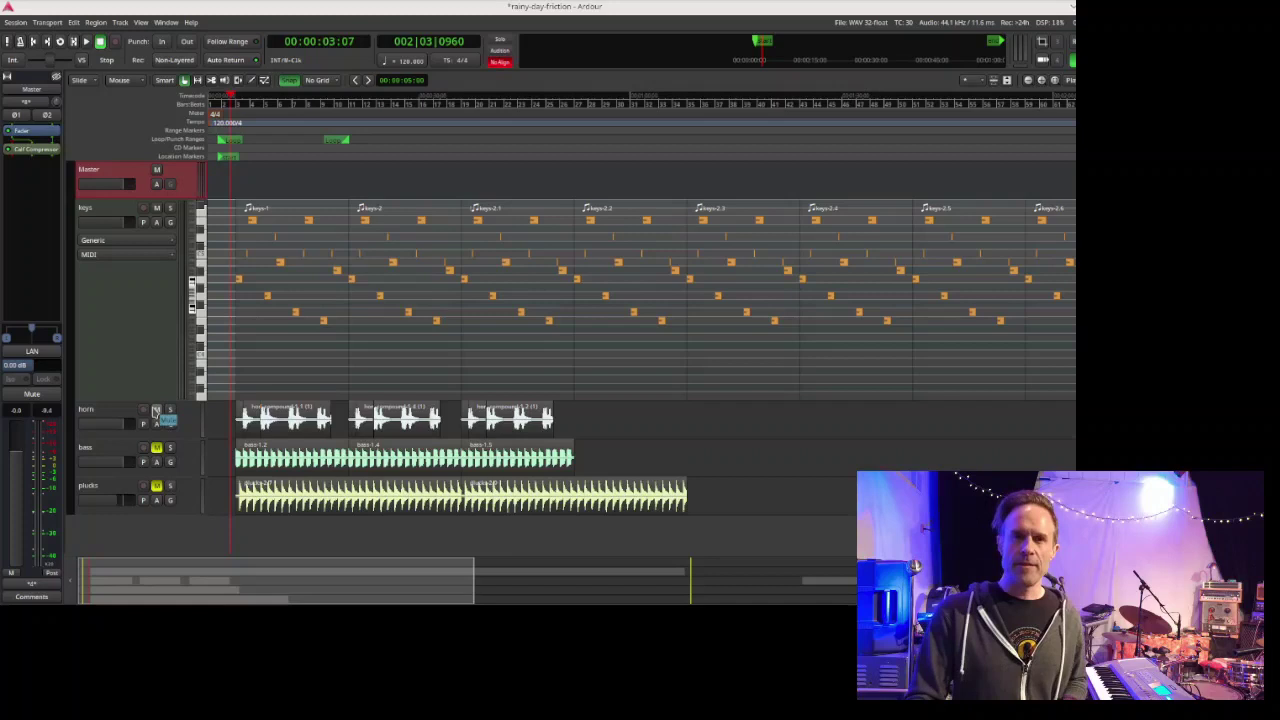
Unmute the horn track and play the sax line with the piano, then stop
{"action": "left_click", "coordinate": [157, 410]}
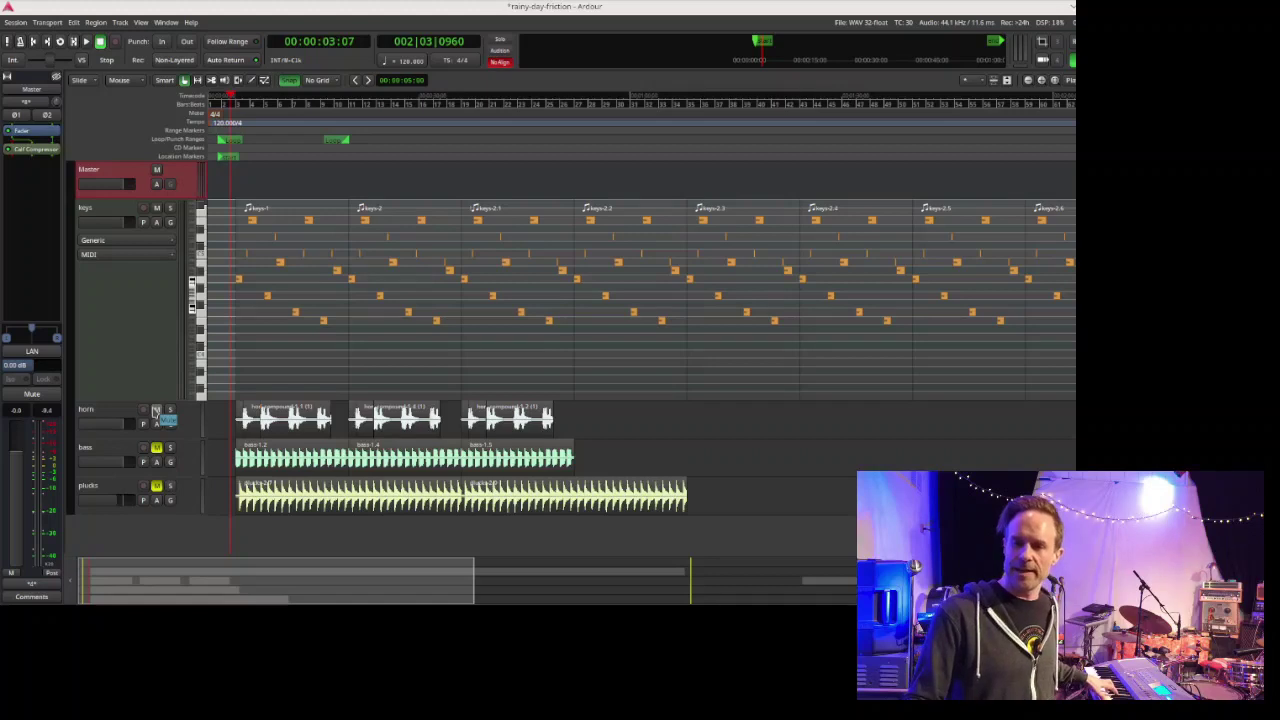
{"action": "key", "text": "space"}
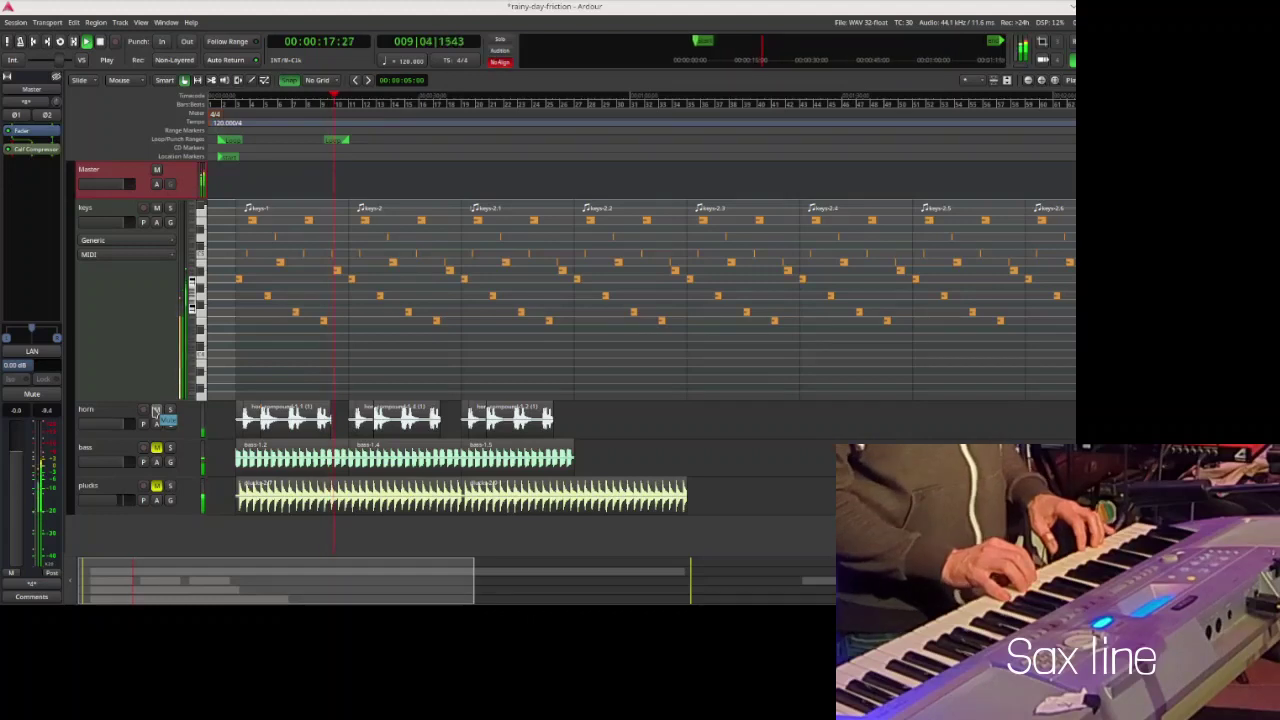
{"action": "key", "text": "space"}
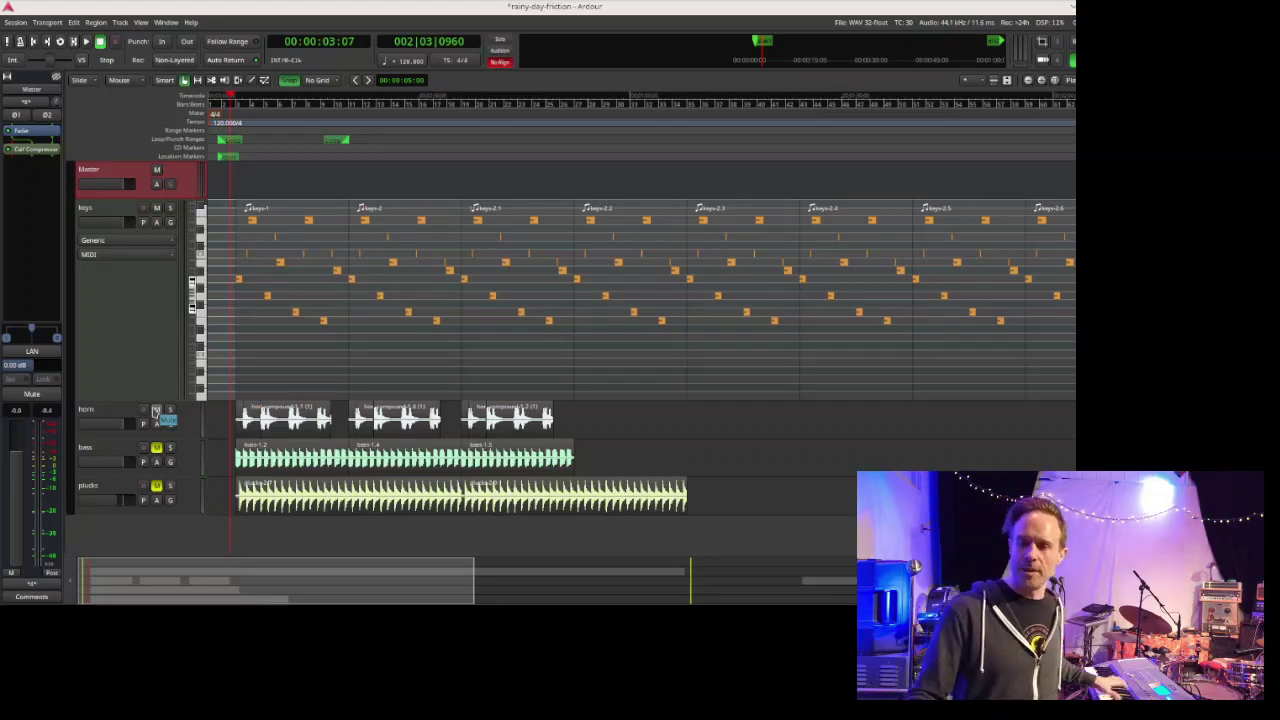
Unmute the bass track and play the bass line with piano and sax, then stop
{"action": "left_click", "coordinate": [157, 448]}
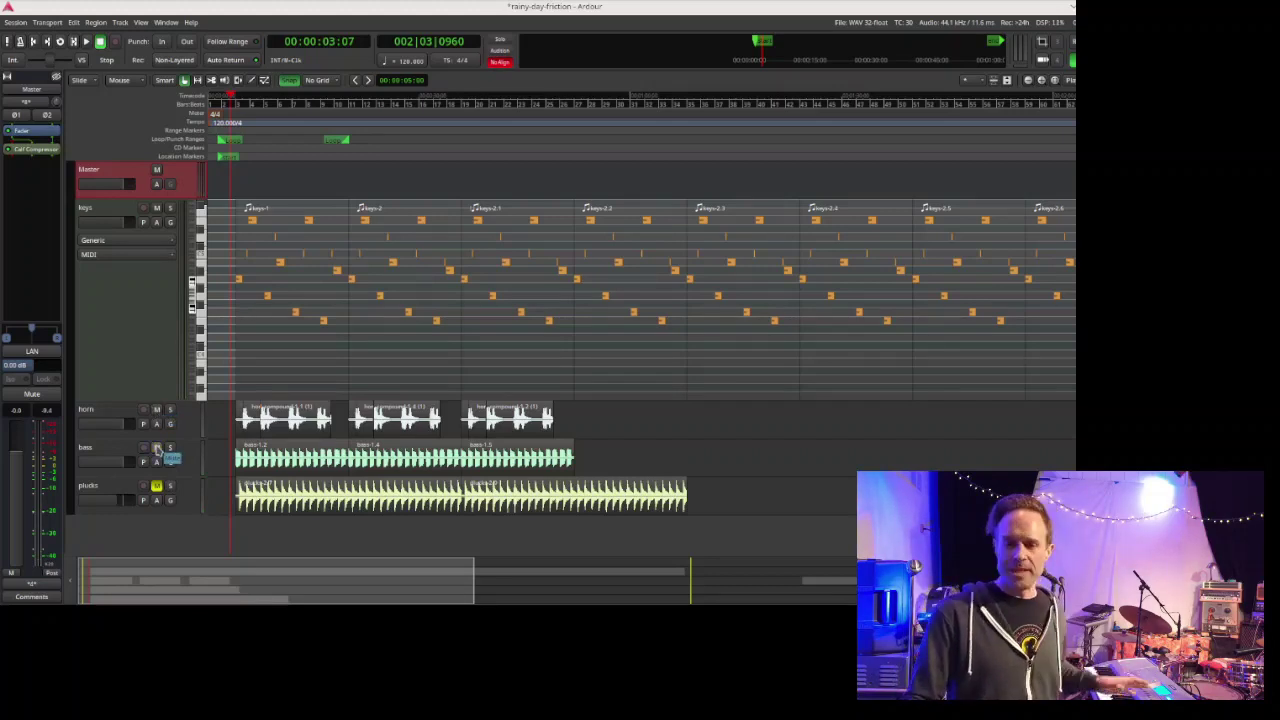
{"action": "key", "text": "space"}
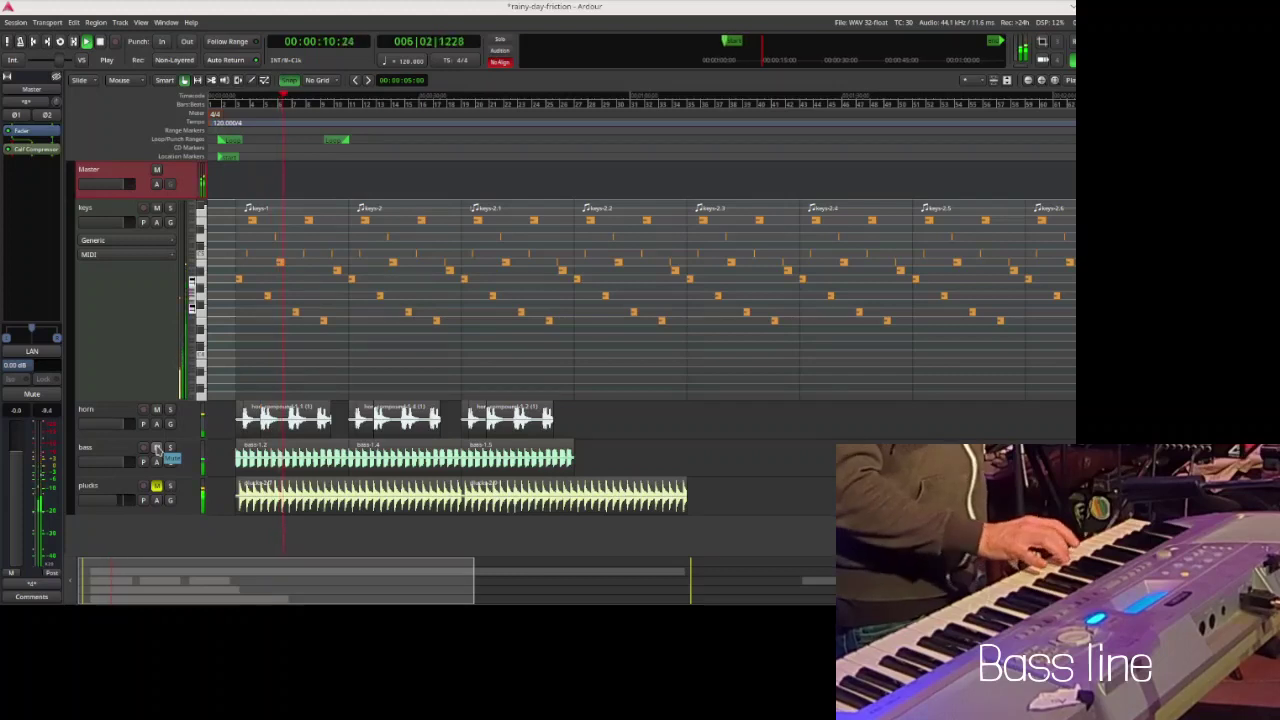
{"action": "key", "text": "space"}
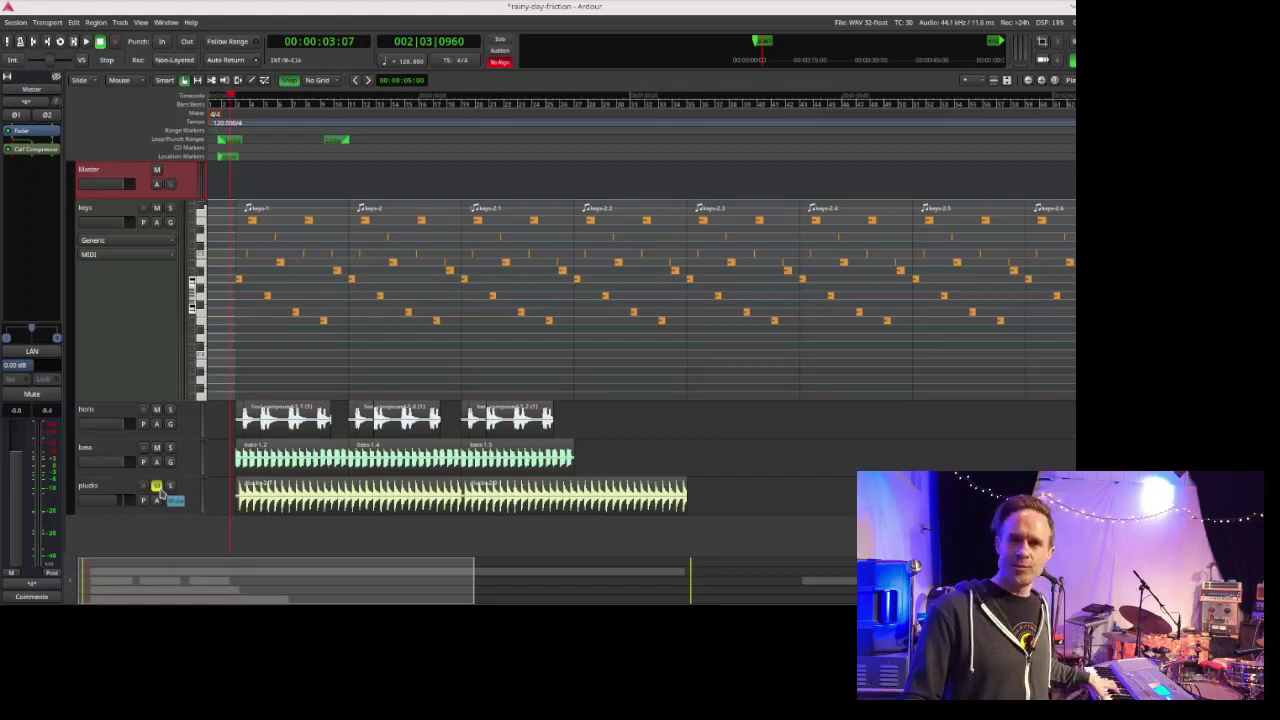
Play the arrangement with the plucks track unmuted to hear the strings line, then stop
{"action": "key", "text": "space"}
{"action": "left_click", "coordinate": [157, 487]}
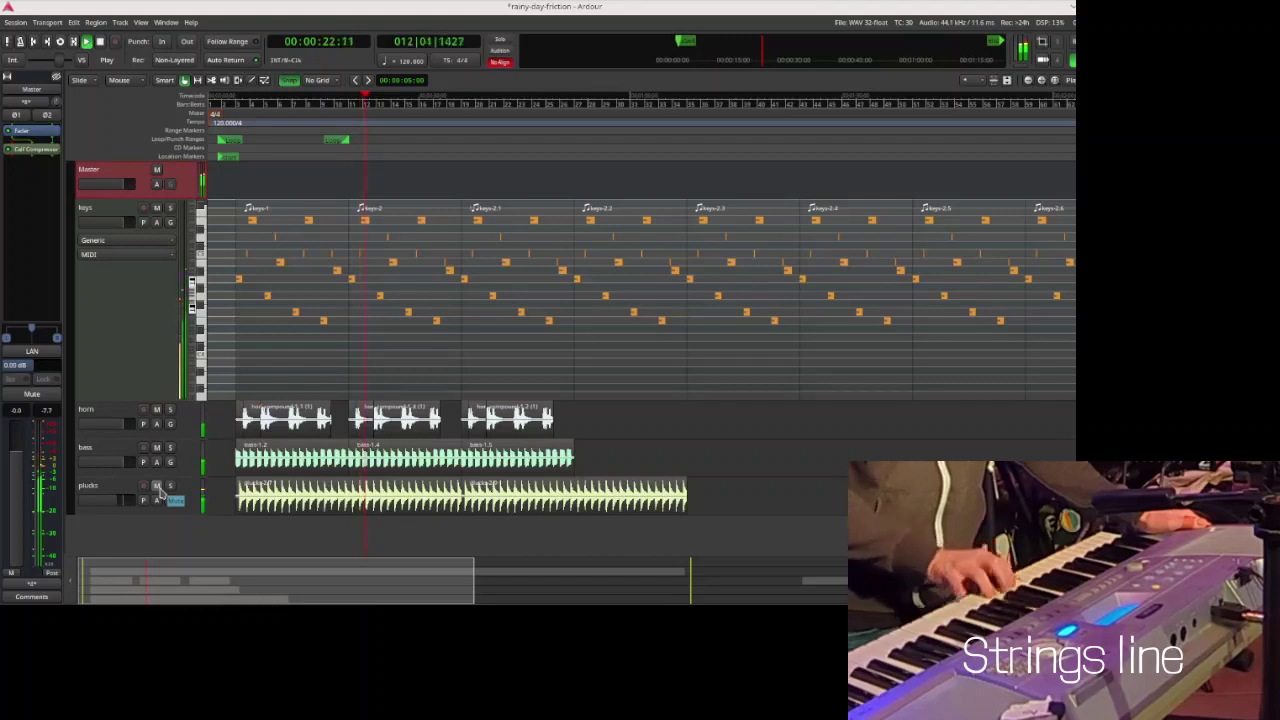
{"action": "key", "text": "space"}
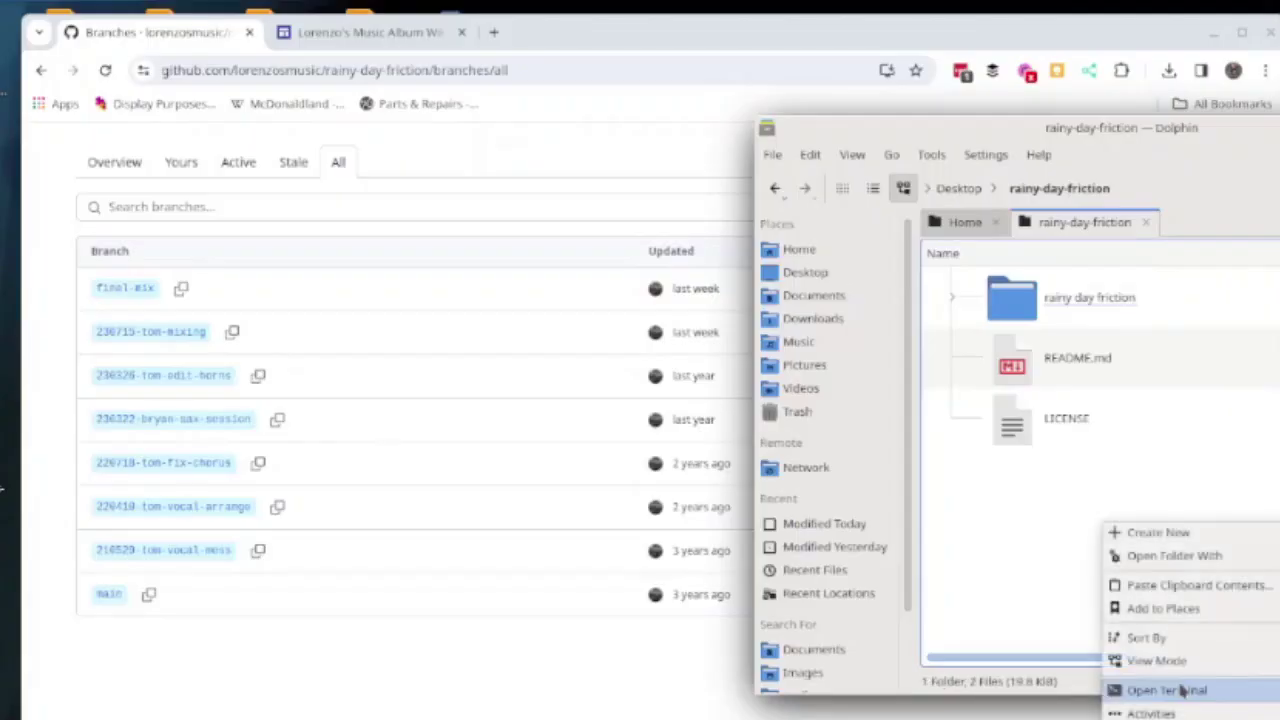
Check out the 210529-tom-vocal-mess branch from a terminal, Tab-completing the branch name
{"action": "left_click", "coordinate": [1166, 689]}
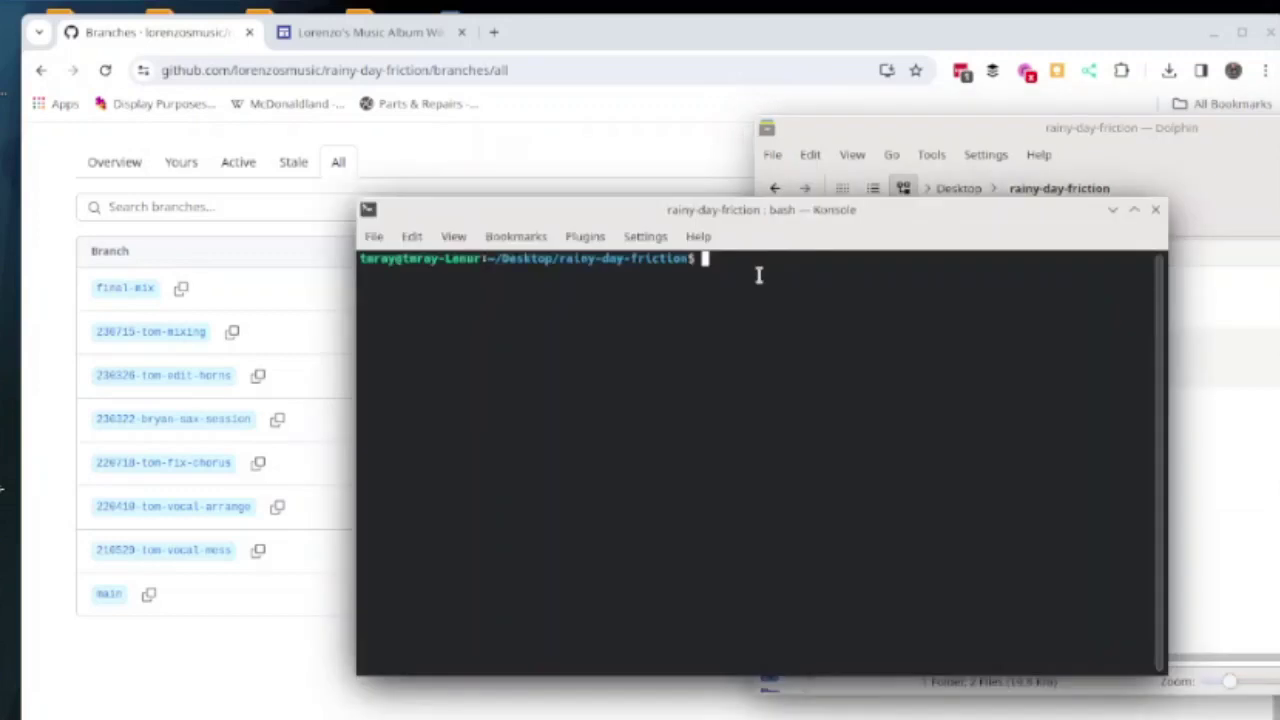
{"action": "type", "text": "git chec"}
{"action": "type", "text": "ckout 21"}
{"action": "key", "text": "Tab"}
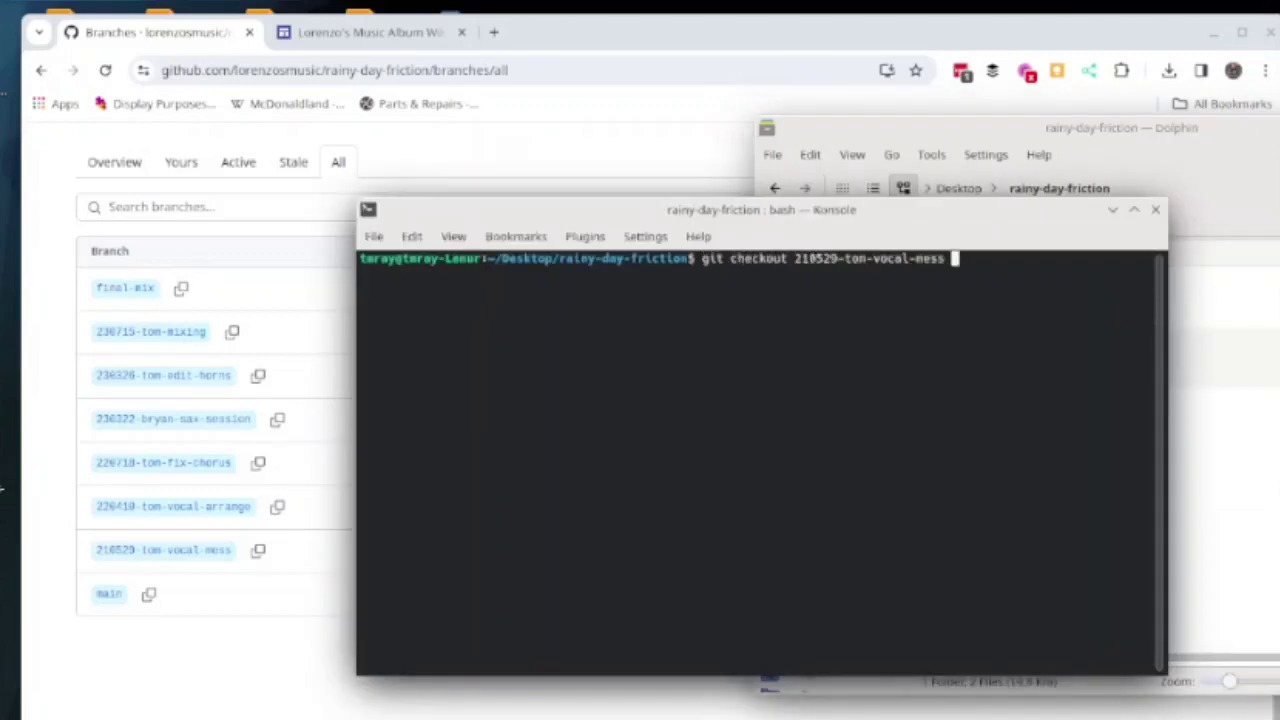
{"action": "key", "text": "Return"}
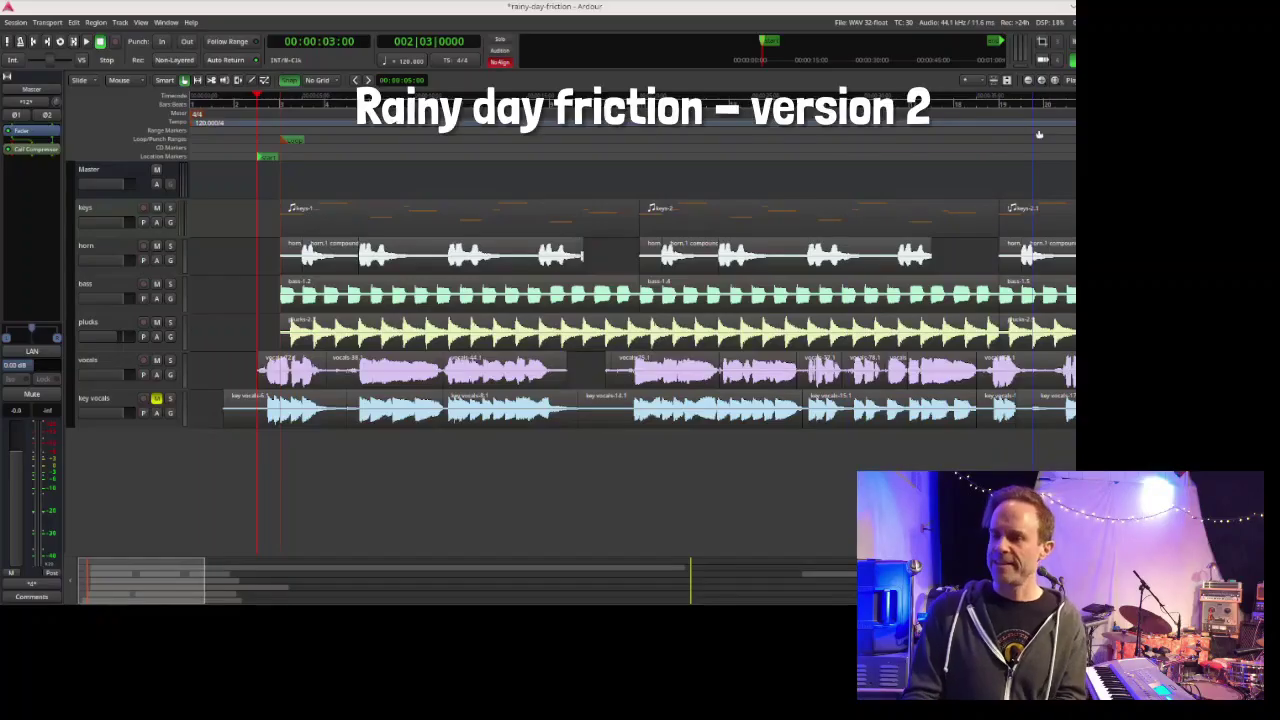
Zoom to the whole session, unmute key vocals, and play the version 2 session
{"action": "left_click", "coordinate": [1054, 82]}
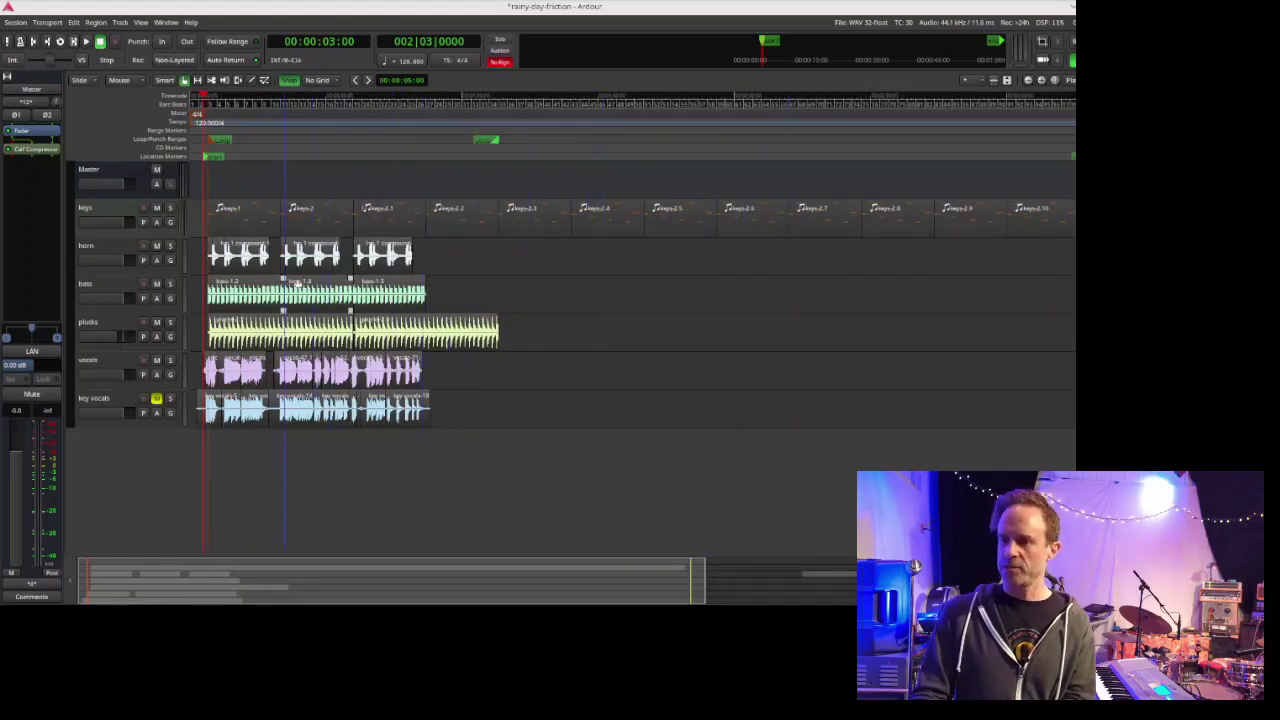
{"action": "left_click", "coordinate": [158, 400]}
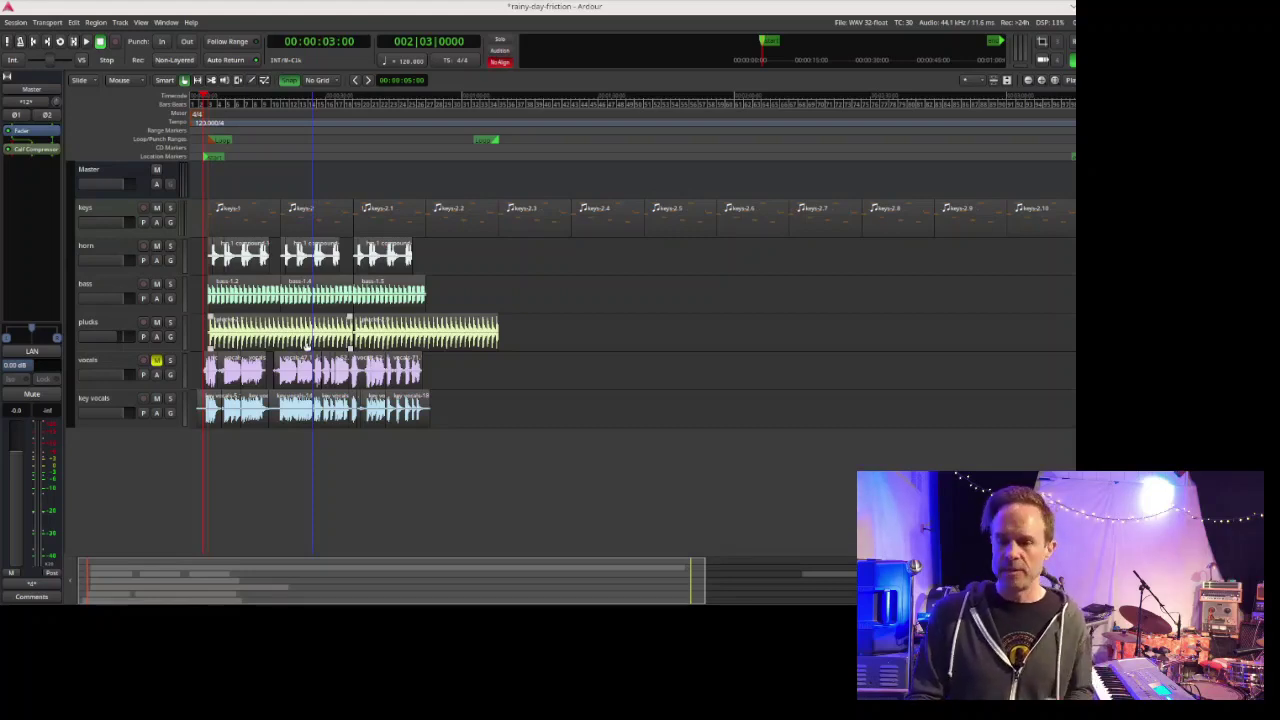
{"action": "key", "text": "space"}
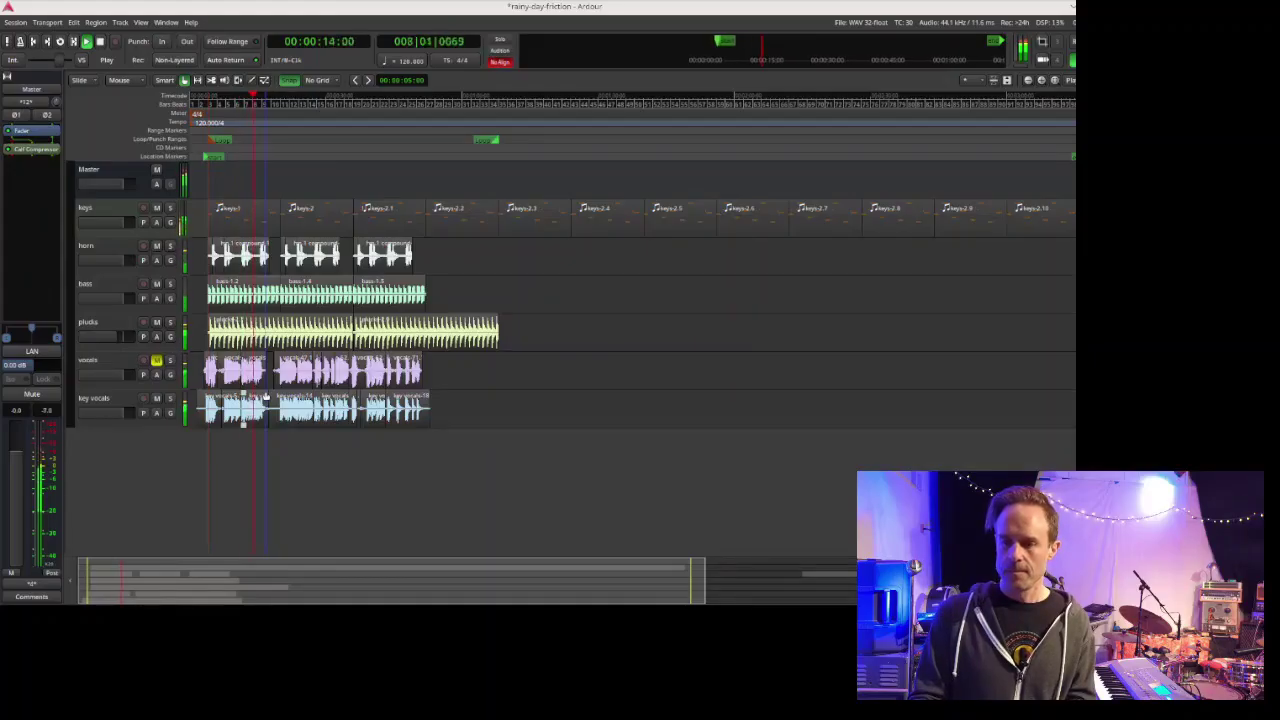
Stop, then play the version 2 session again with both vocal parts and stop
{"action": "key", "text": "space"}
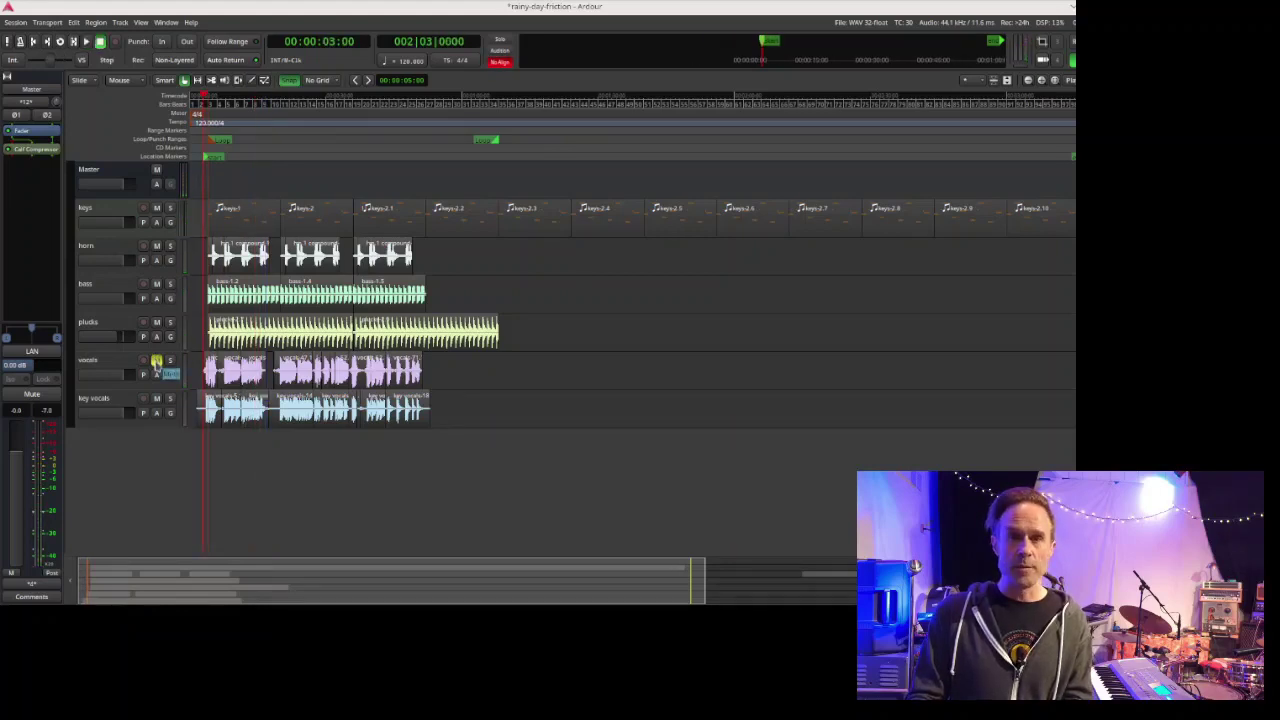
{"action": "key", "text": "space"}
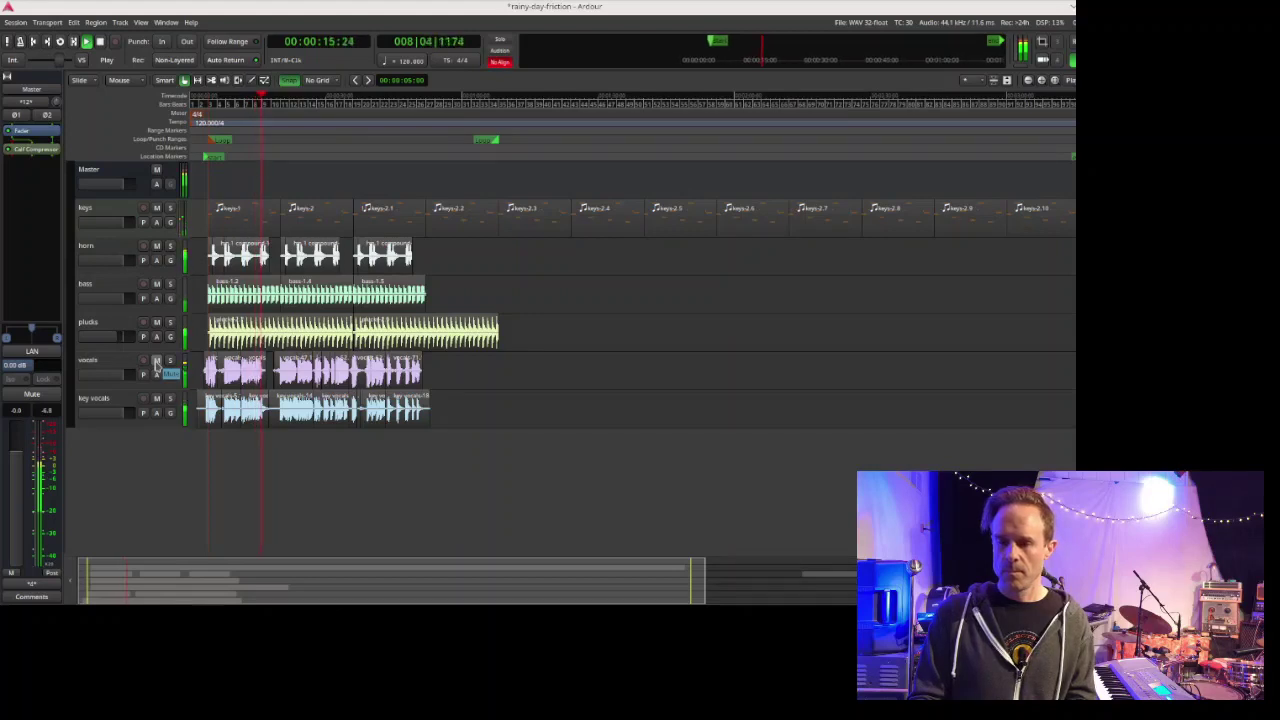
{"action": "key", "text": "space"}
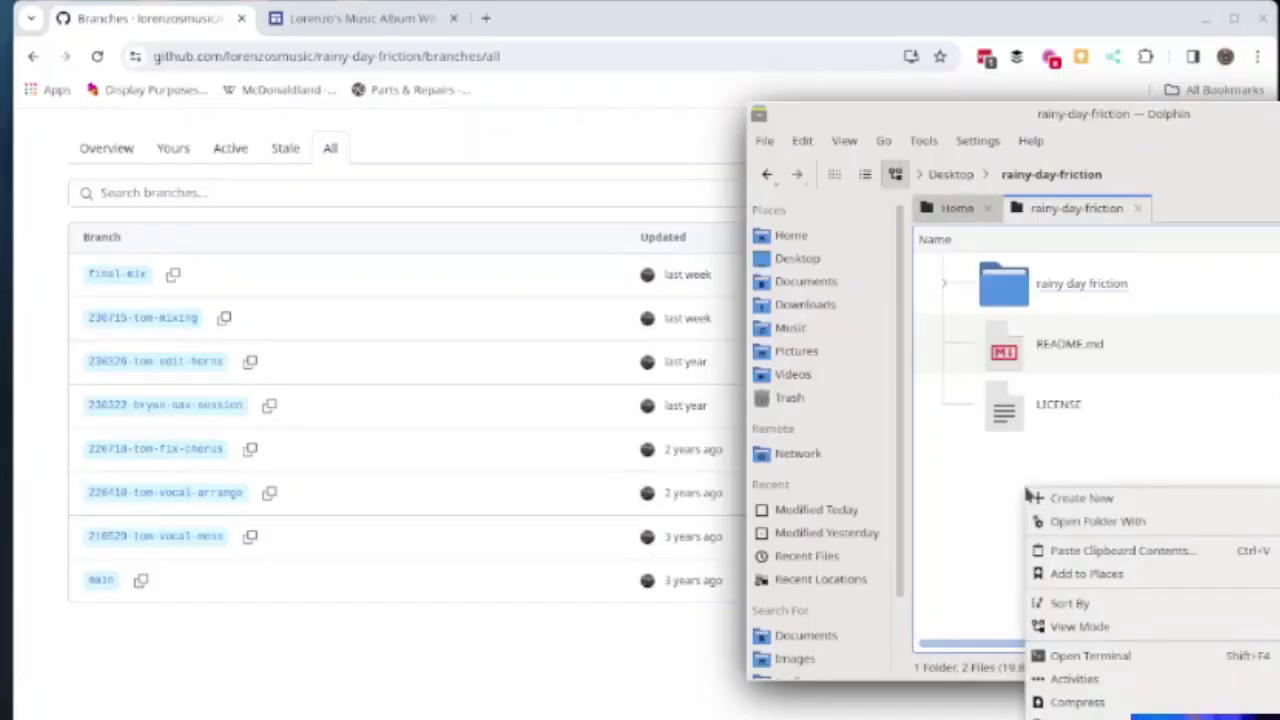
Run 'git checkout 220718-tom-fix-chorus' in a terminal opened from the project folder
{"action": "left_click", "coordinate": [1120, 657]}
{"action": "type", "text": "git checkout 220718-tom-fix-chorus"}
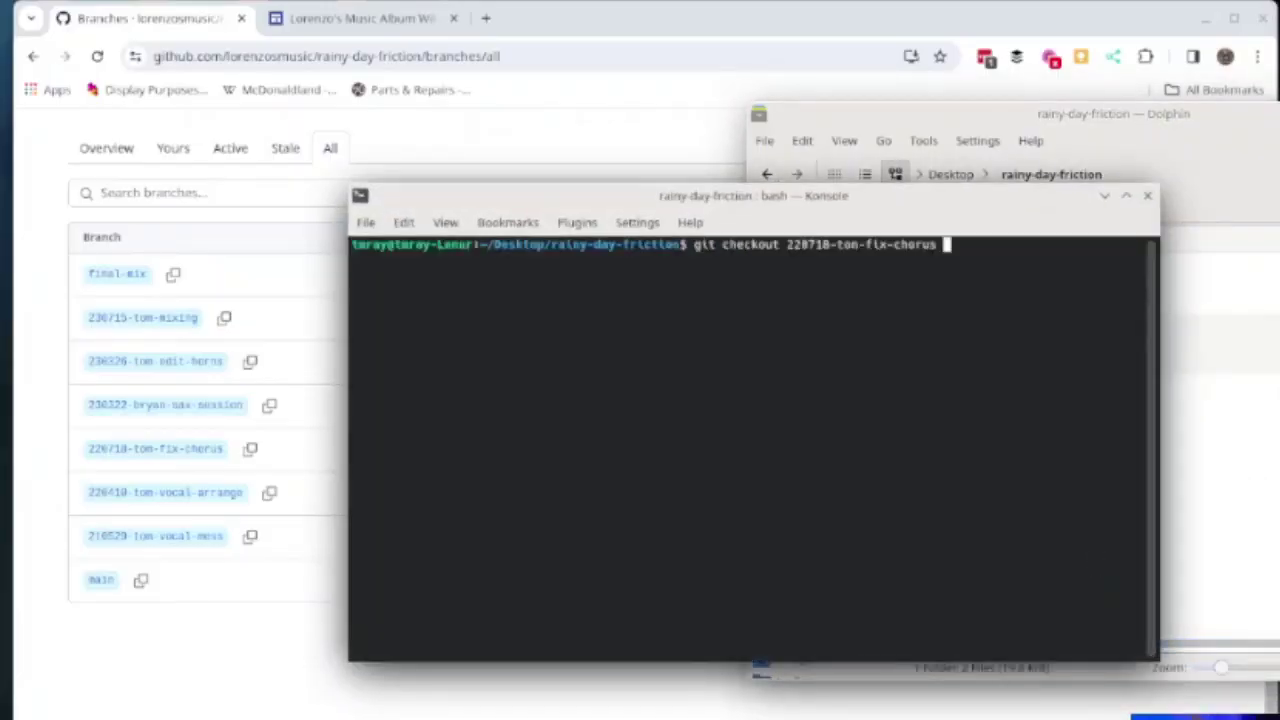
{"action": "key", "text": "Return"}
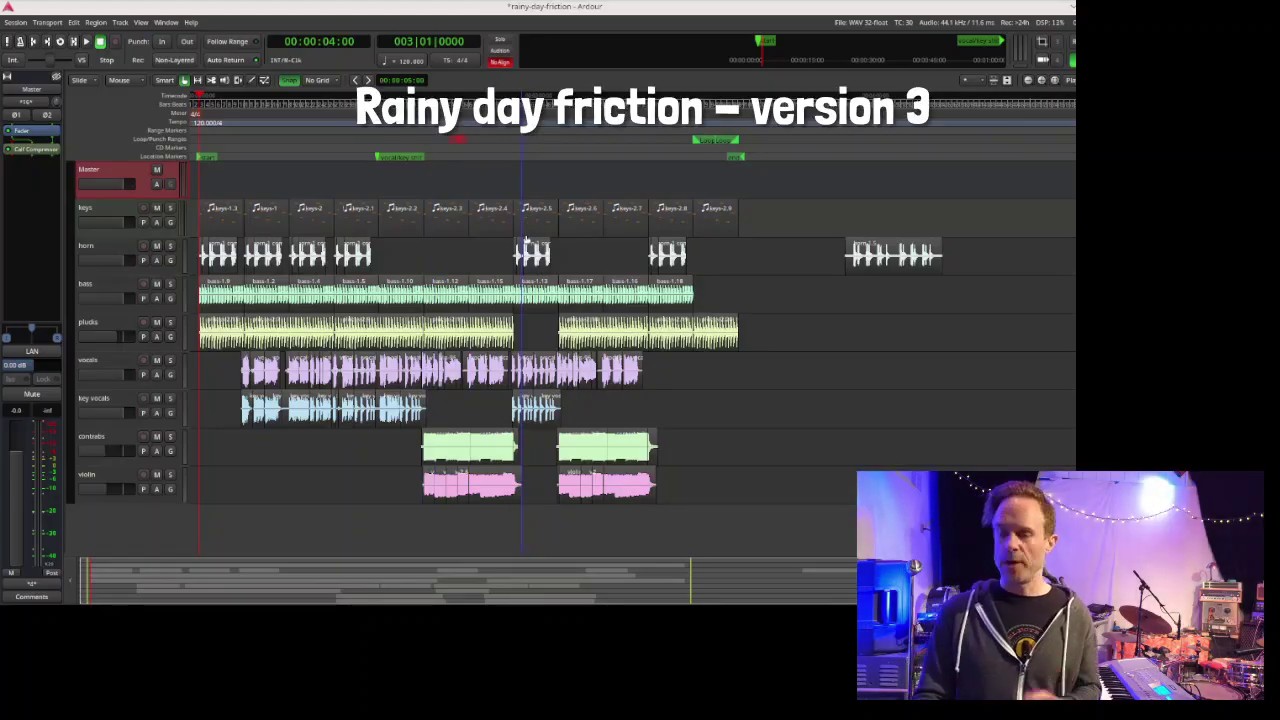
Play from 00:01:23:07, soloing the contrabass track, then the violin track
{"action": "left_click", "coordinate": [422, 140]}
{"action": "scroll", "coordinate": [437, 177], "scroll_direction": "up", "scroll_amount": 2, "text": "ctrl"}
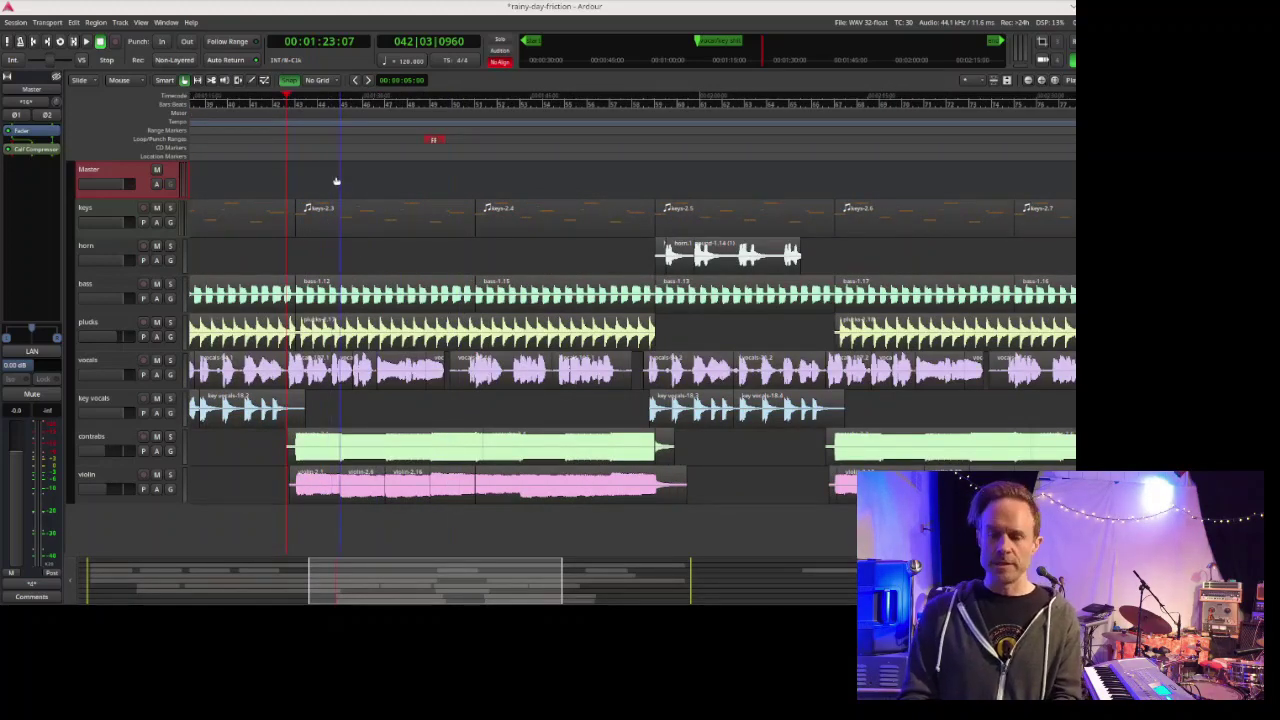
{"action": "key", "text": "space"}
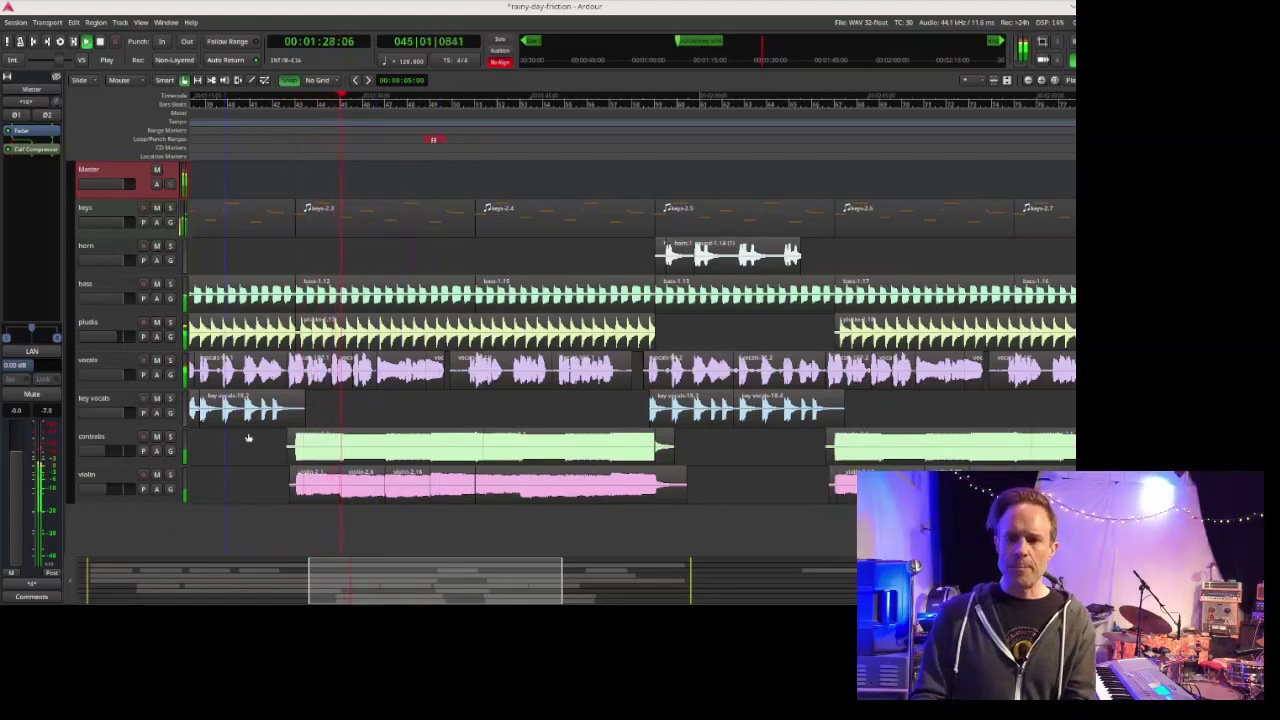
{"action": "left_click", "coordinate": [170, 438]}
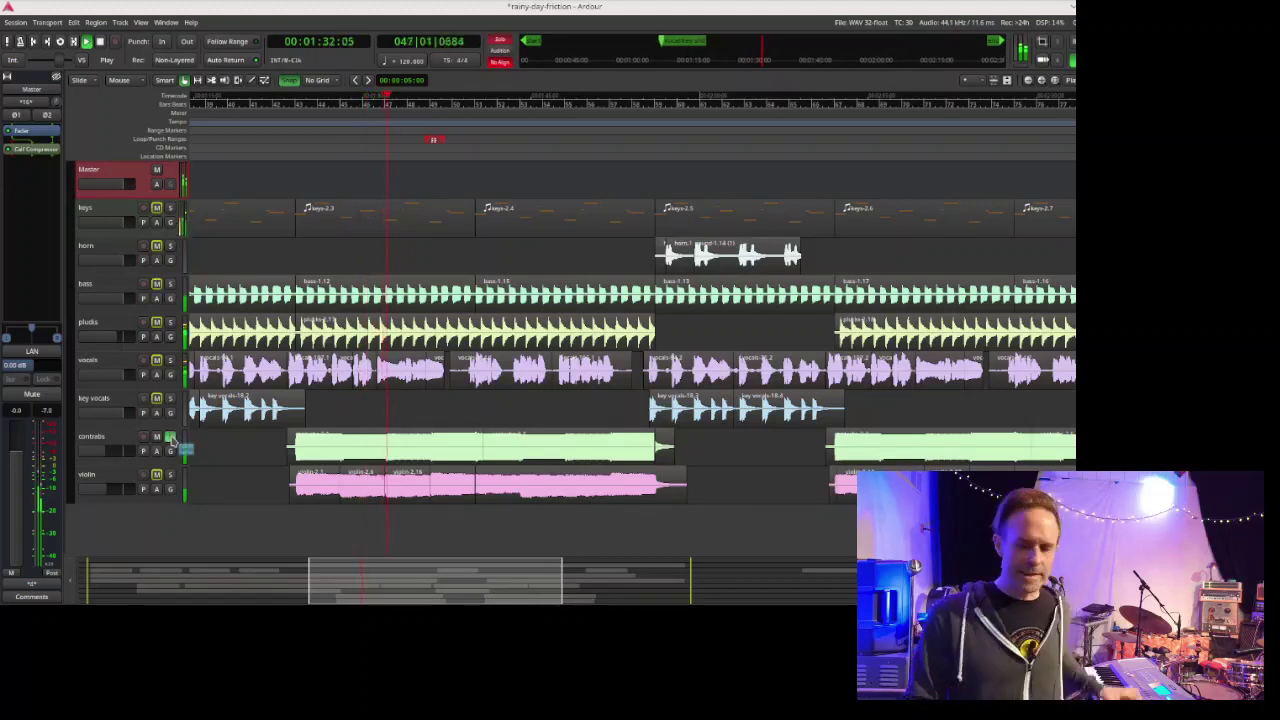
{"action": "left_click", "coordinate": [170, 438]}
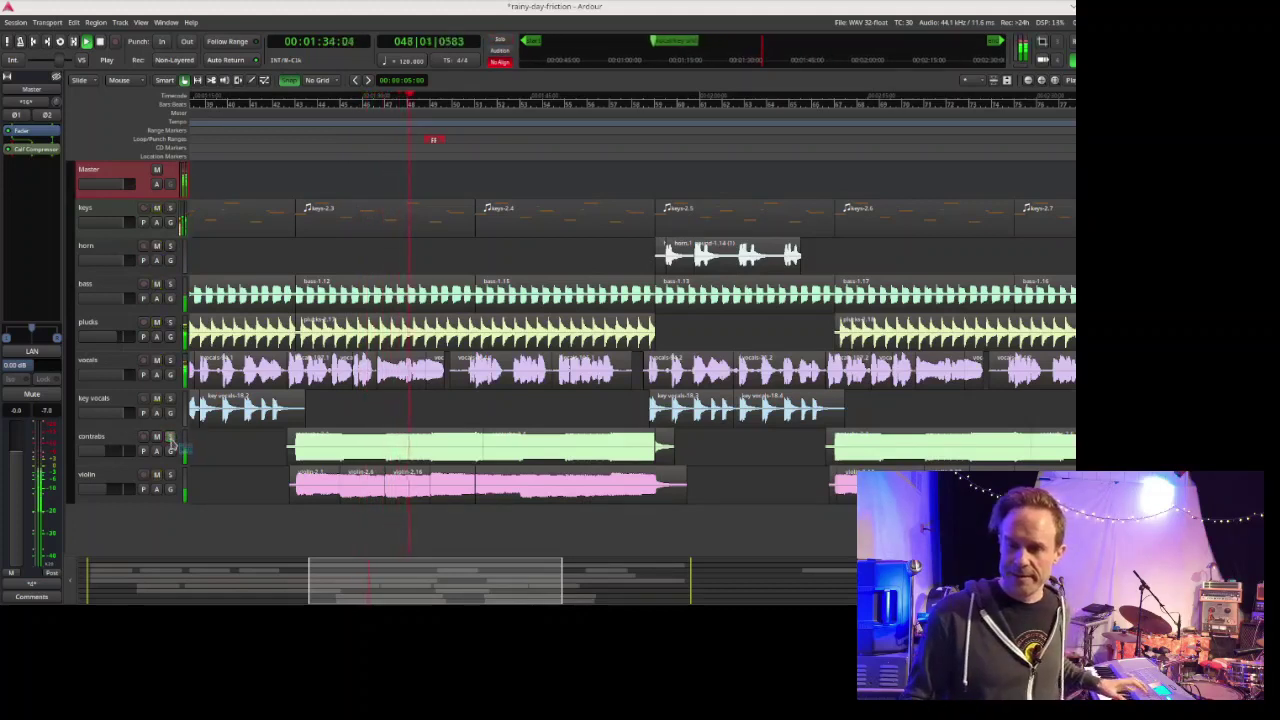
{"action": "left_click", "coordinate": [170, 477]}
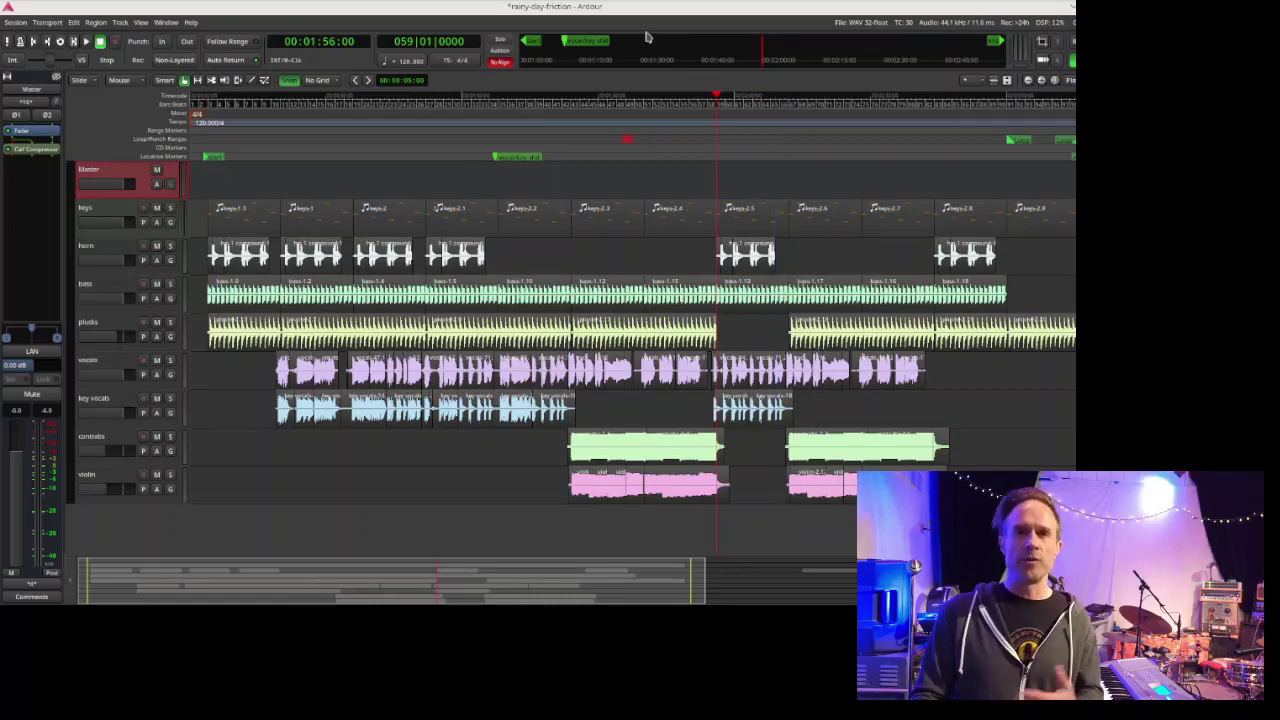
Open a terminal from the desktop and enter 'git checkout 230322-bryan-sax-session'
{"action": "right_click", "coordinate": [1065, 467]}
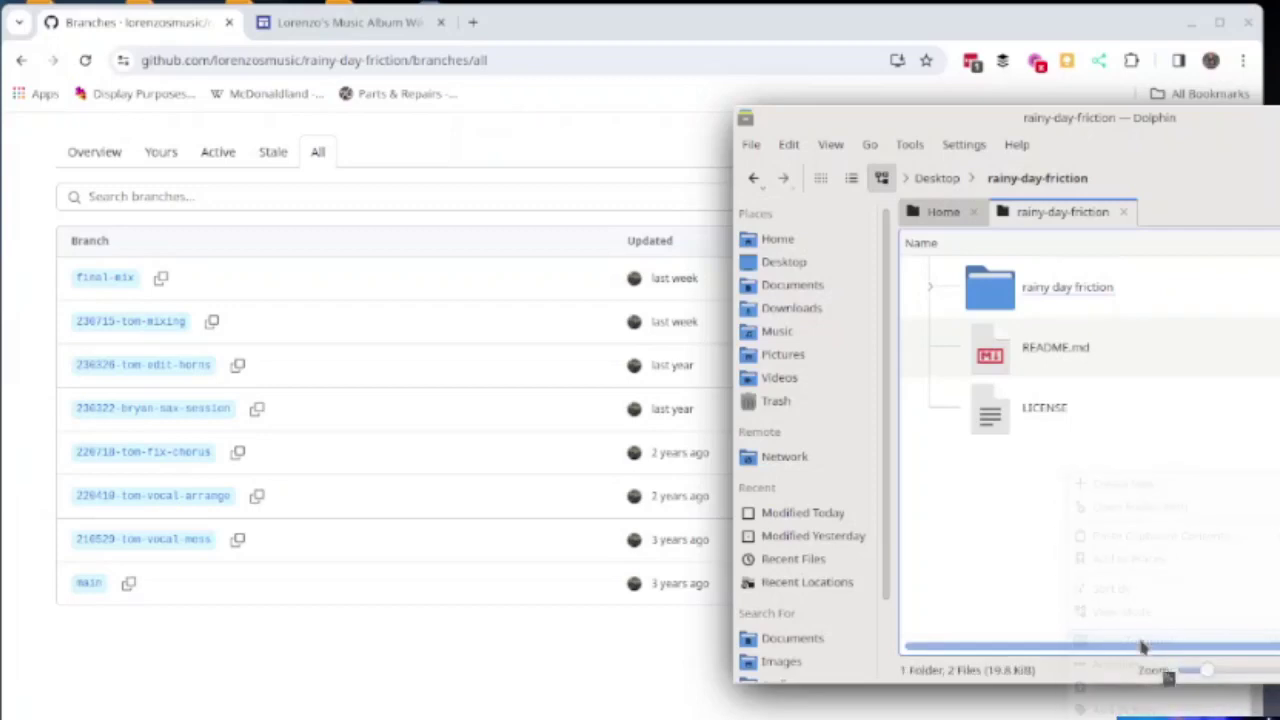
{"action": "left_click", "coordinate": [1110, 540]}
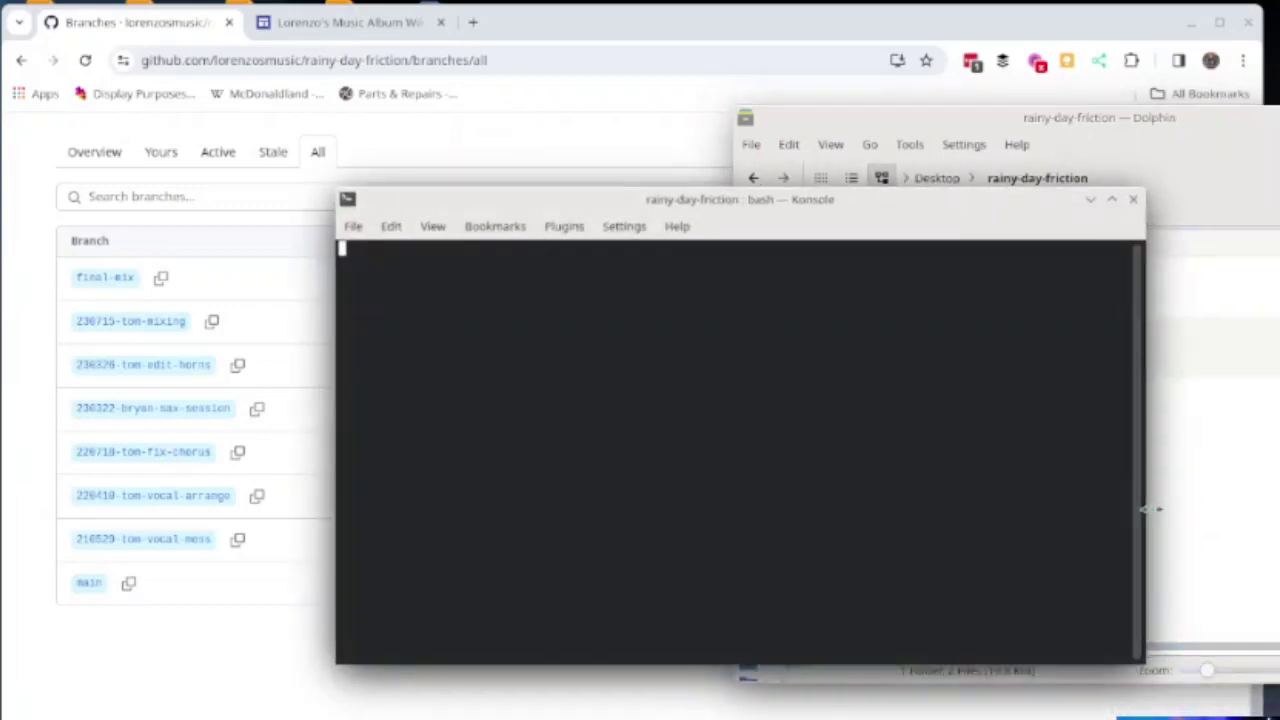
{"action": "type", "text": "git checkout 230322-bryan-sax-session"}
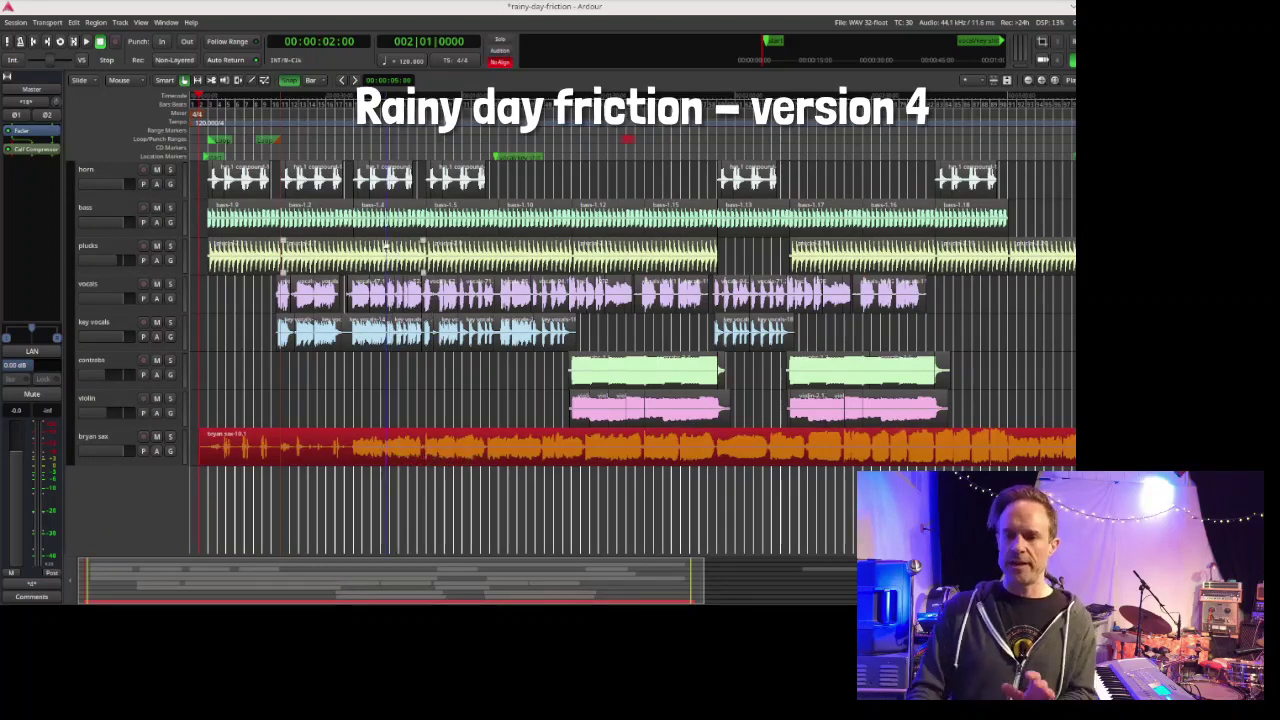
Play the version 4 session from bar 20 to hear the new bryan sax part
{"action": "left_click", "coordinate": [360, 143]}
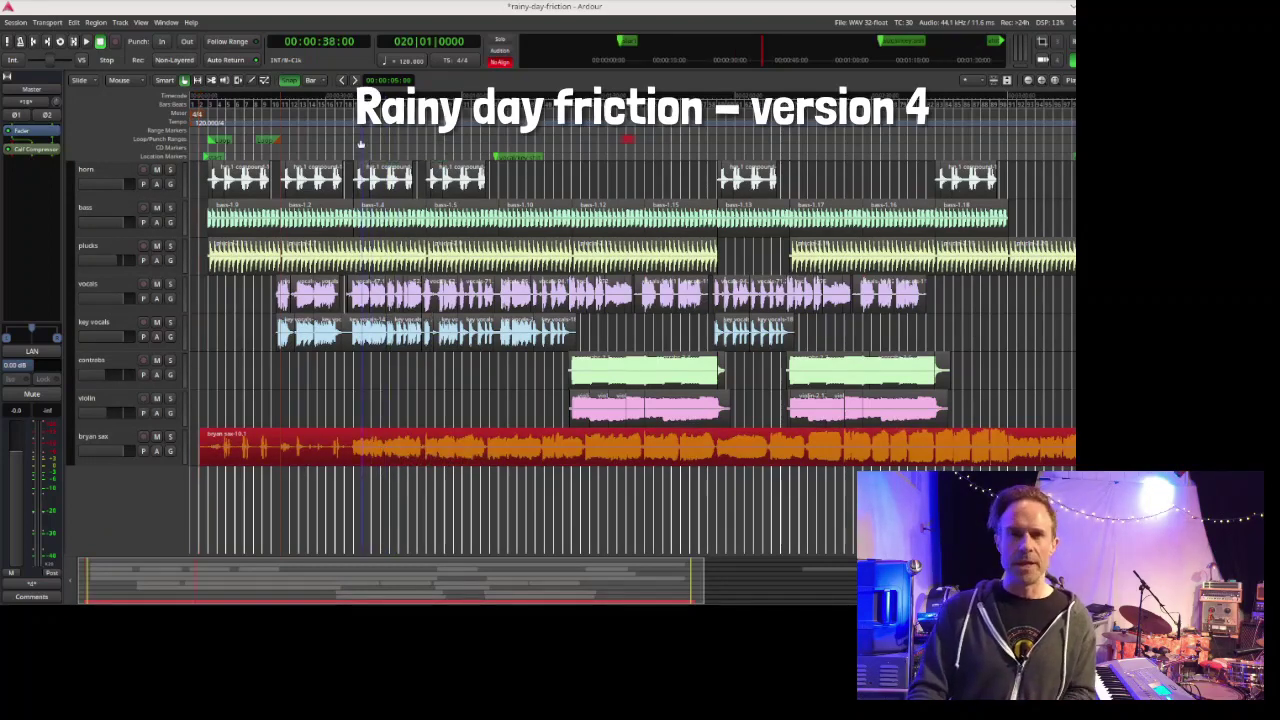
{"action": "key", "text": "space"}
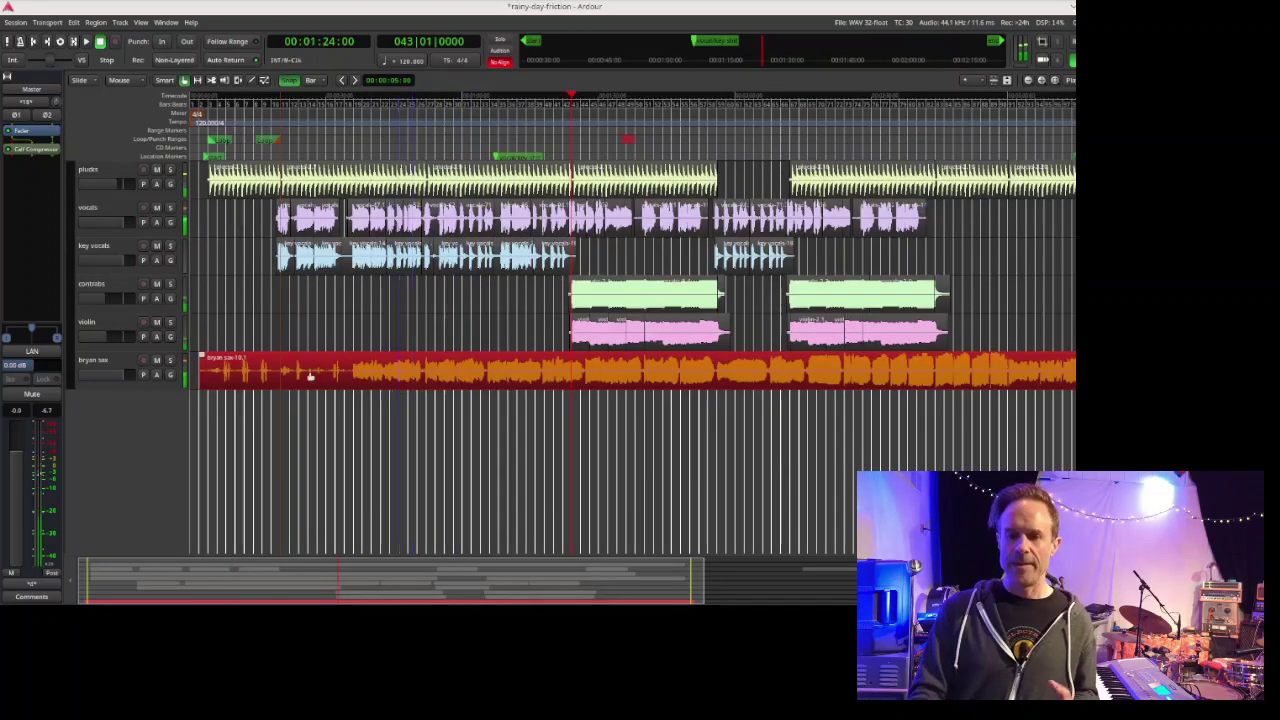
Load the short sax take playlist on the bryan sax track and play from the session start
{"action": "left_click", "coordinate": [143, 375]}
{"action": "left_click", "coordinate": [162, 400]}
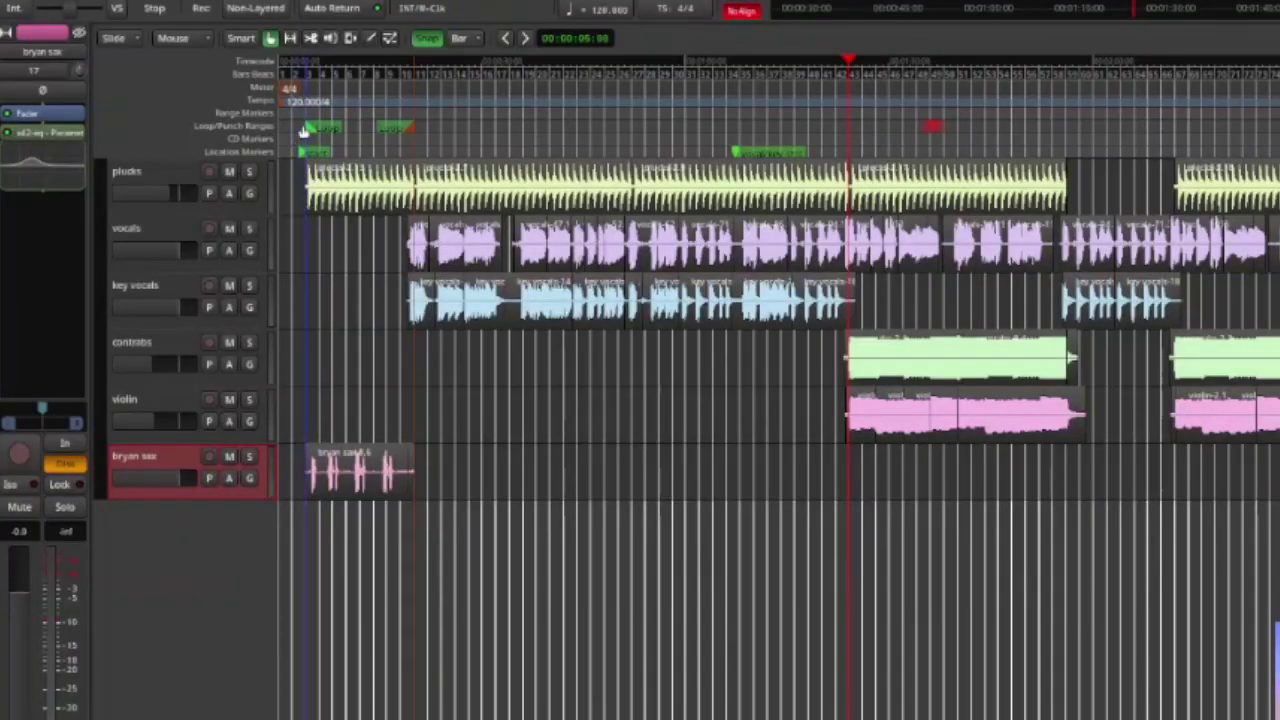
{"action": "left_click", "coordinate": [303, 131]}
{"action": "key", "text": "space"}
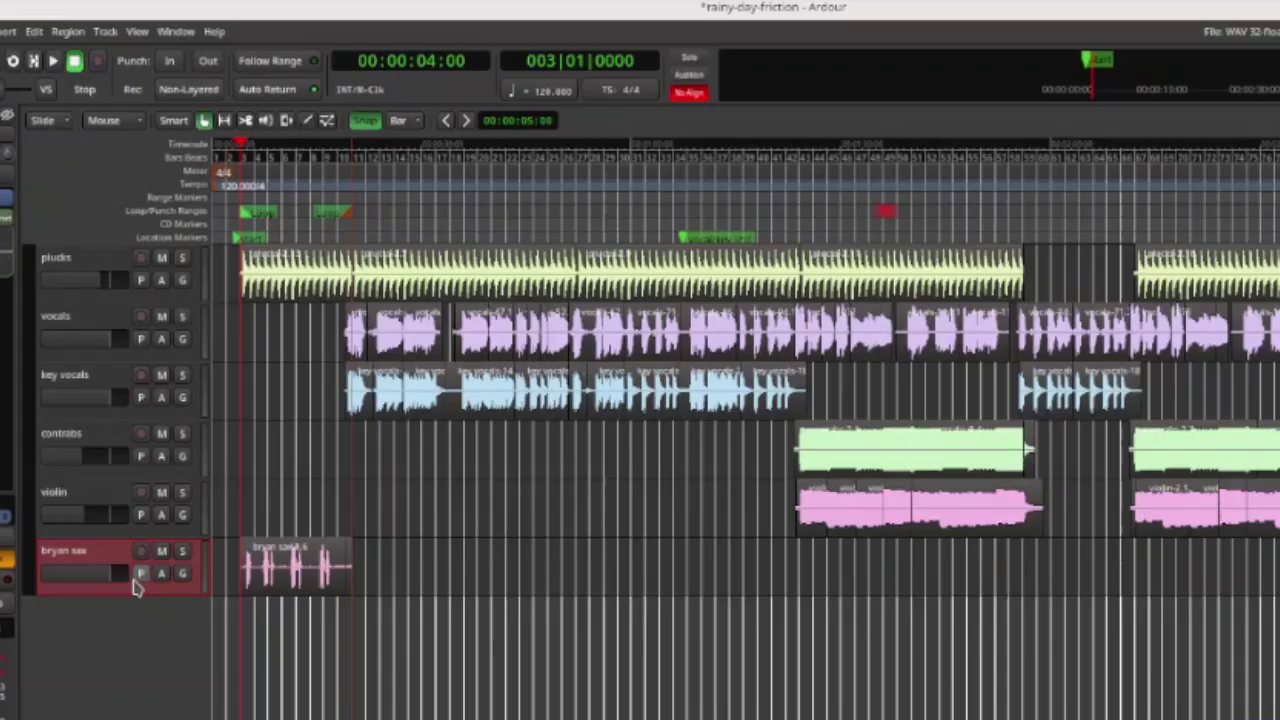
Switch the track to the Take.2 playlist and select its full-length bryan sax-2.1 region
{"action": "left_click", "coordinate": [143, 374]}
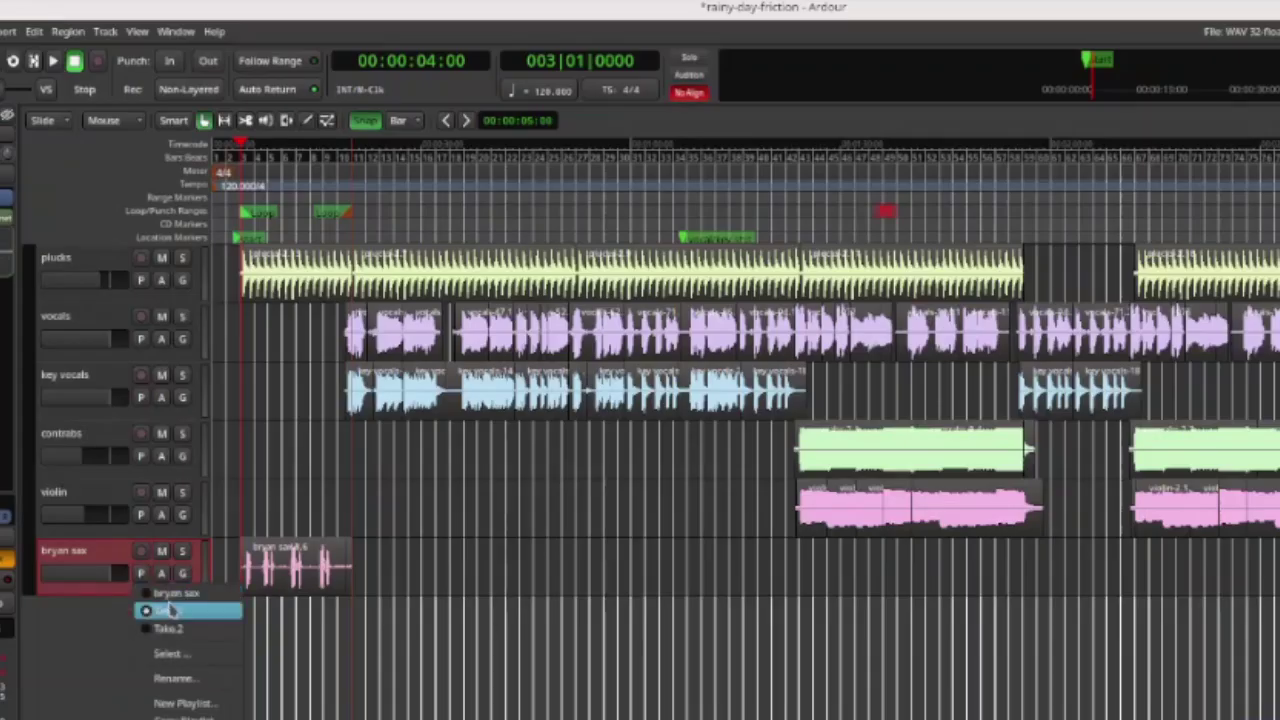
{"action": "left_click", "coordinate": [158, 594]}
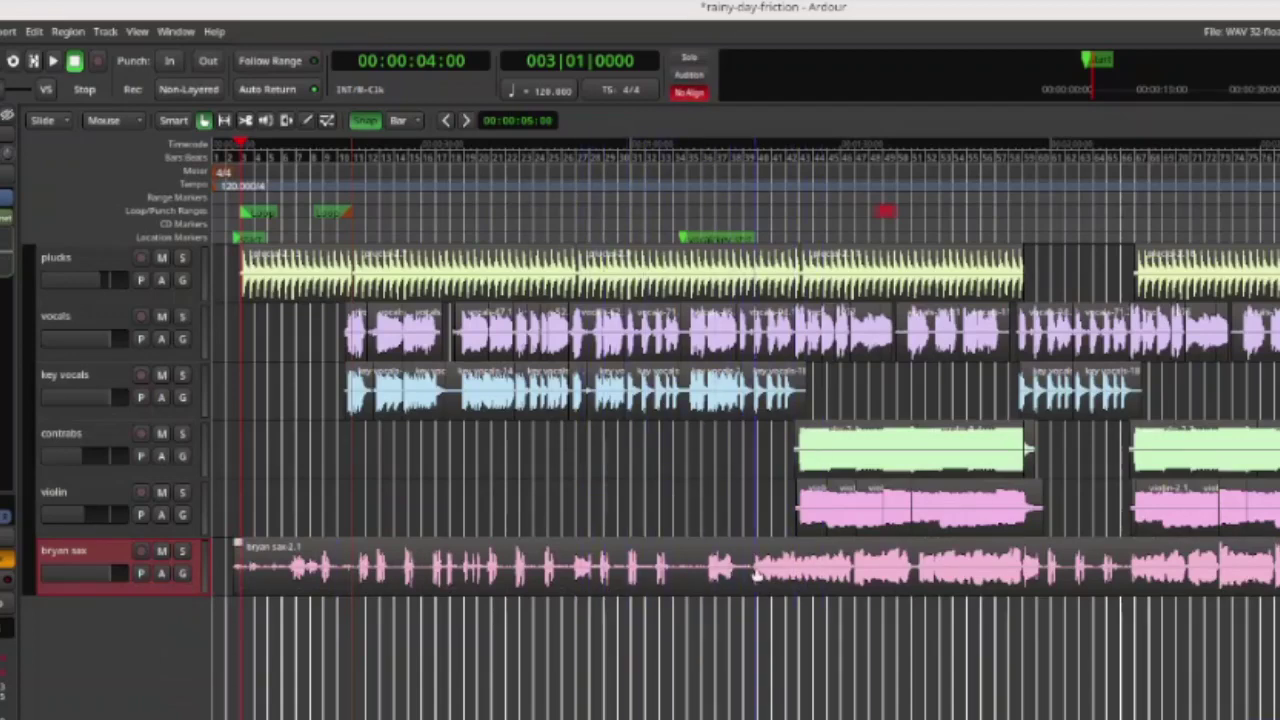
{"action": "left_click", "coordinate": [700, 576]}
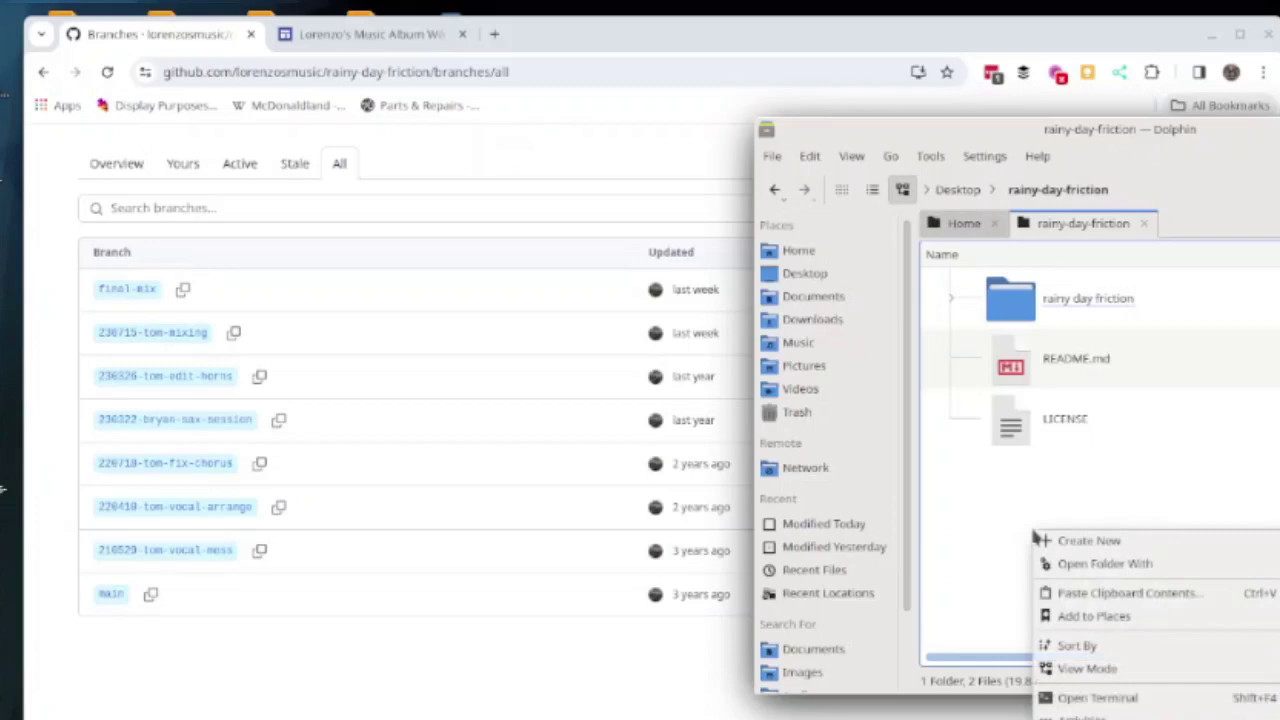
Run 'git checkout final-mix' in a terminal to load the version 5 session
{"action": "left_click", "coordinate": [1086, 694]}
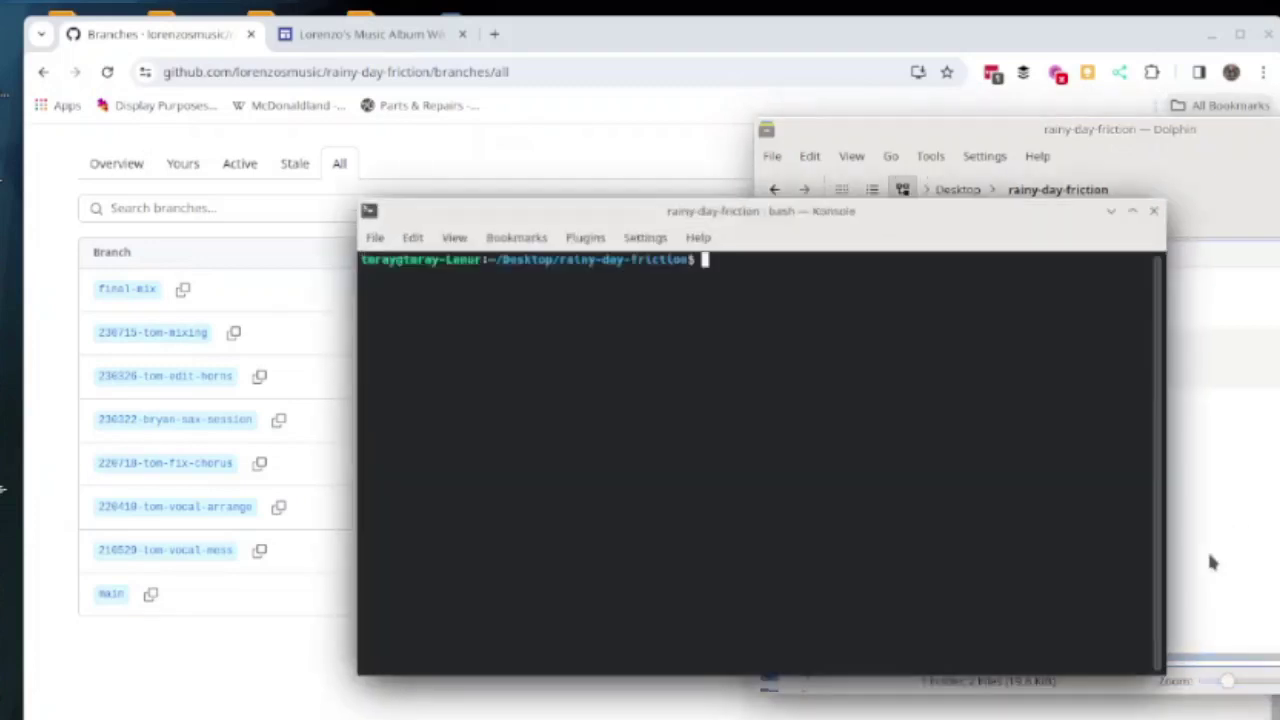
{"action": "type", "text": "git checkout final-"}
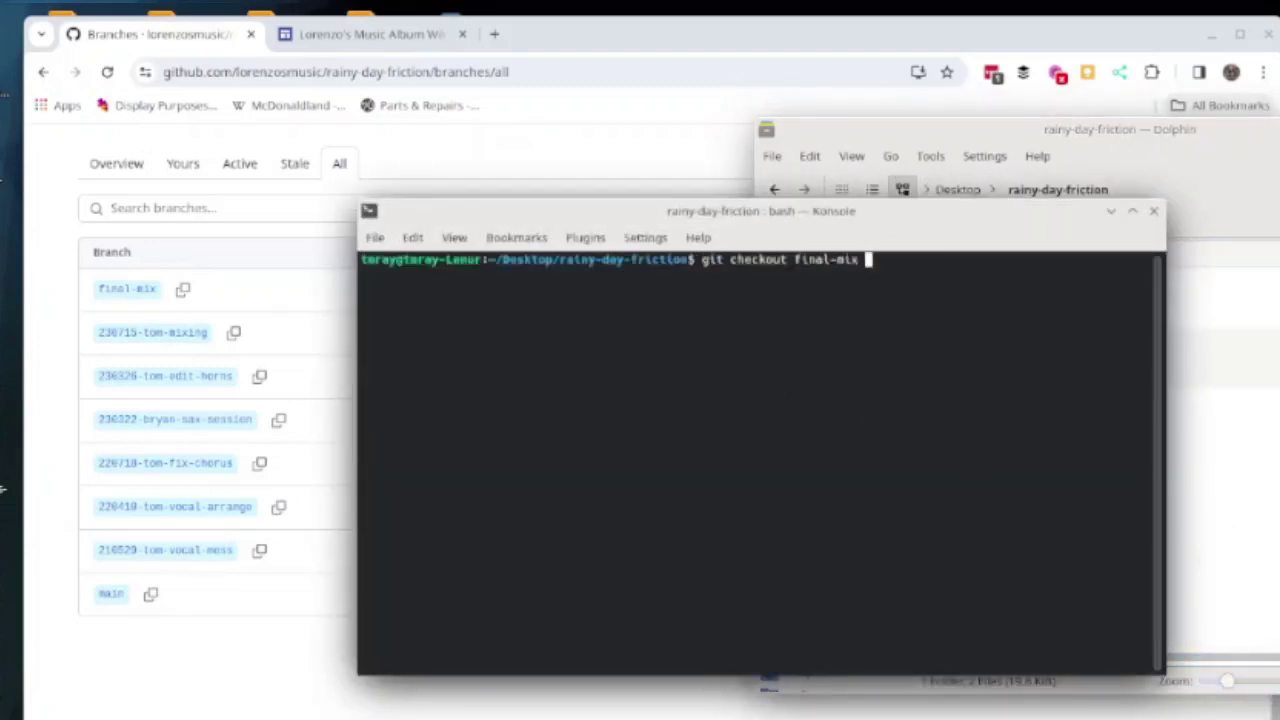
{"action": "type", "text": "mix"}
{"action": "key", "text": "Return"}
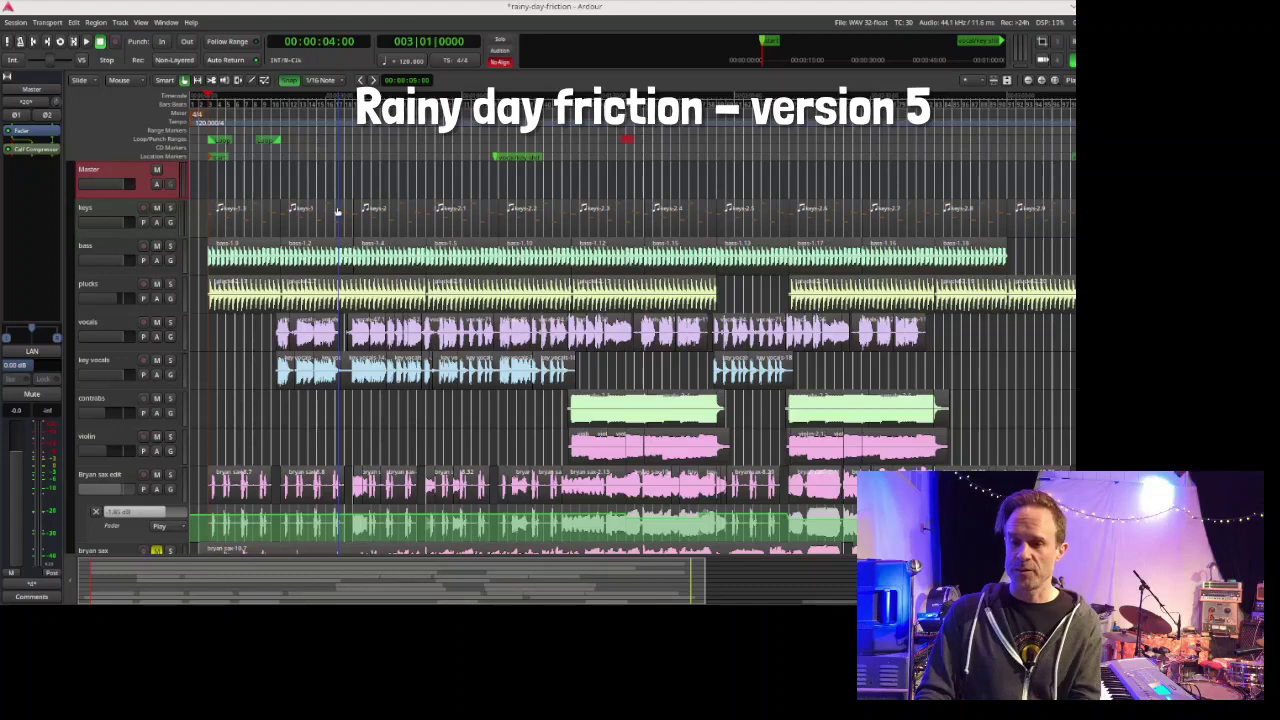
Scroll to the sax edit track, select the first chopped pieces and zoom in on them
{"action": "scroll", "coordinate": [337, 212], "scroll_direction": "down", "scroll_amount": 5}
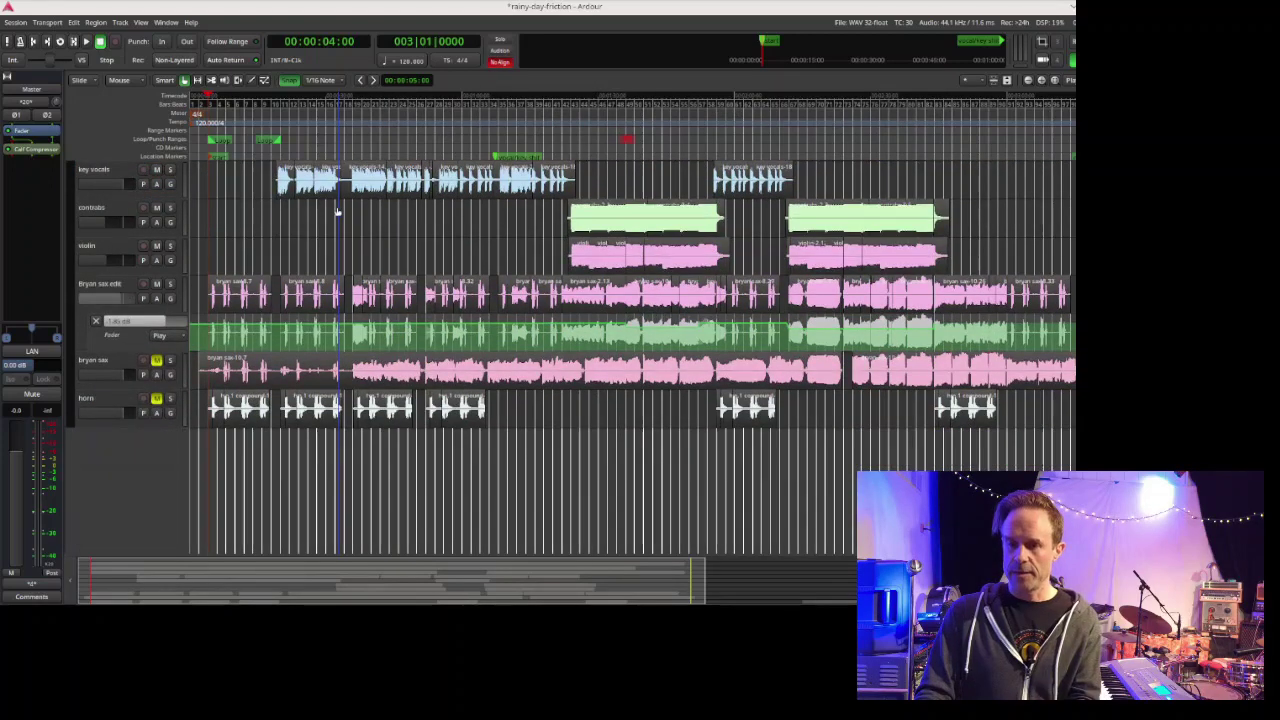
{"action": "left_click", "coordinate": [273, 370]}
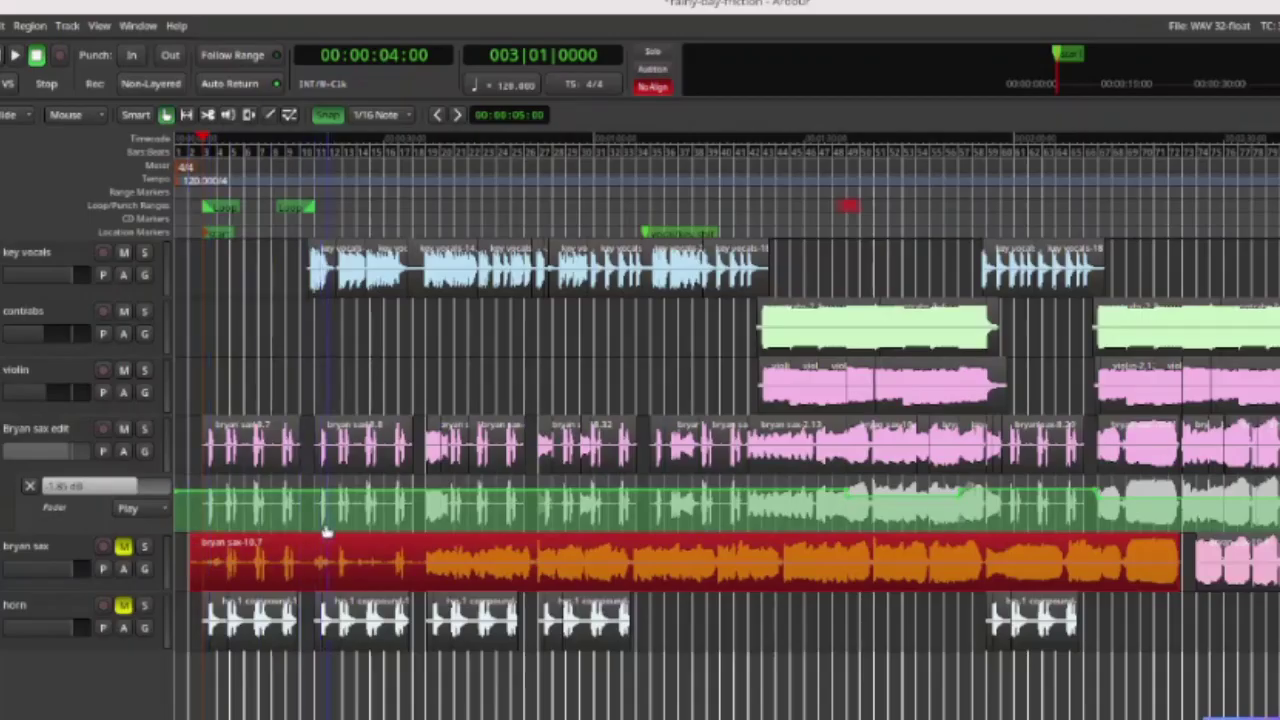
{"action": "left_click", "coordinate": [266, 452]}
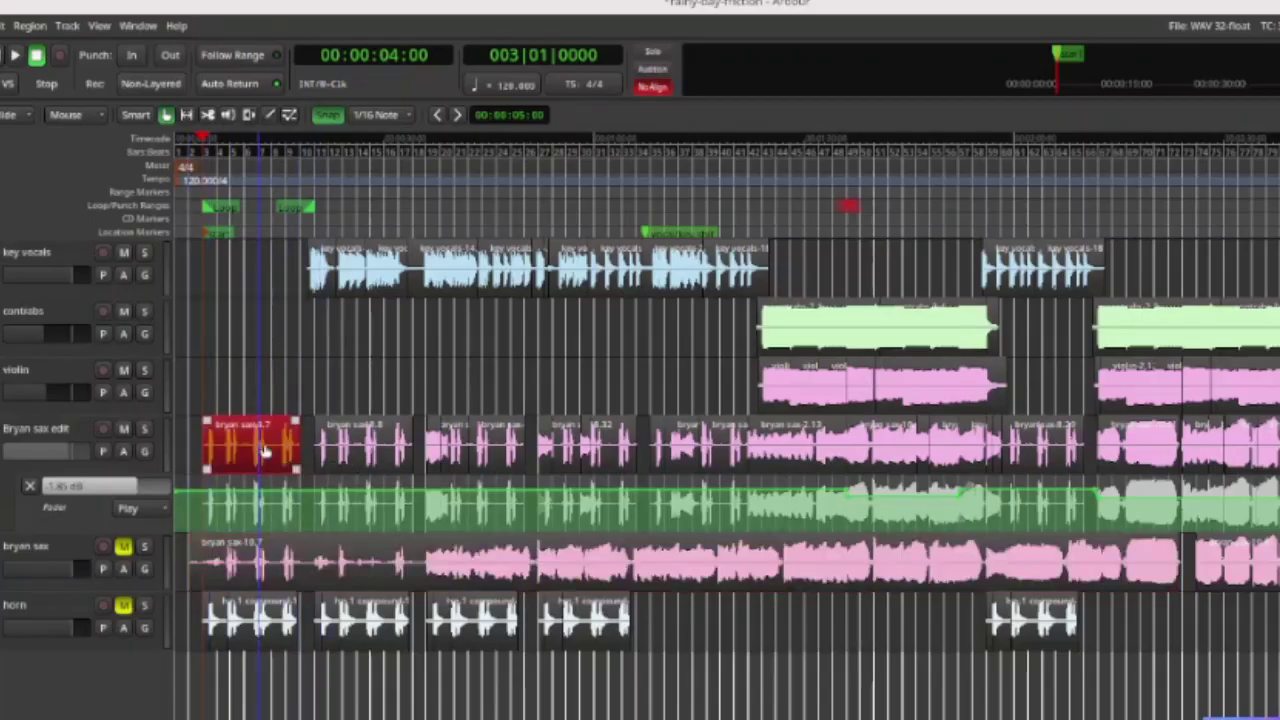
{"action": "left_click", "coordinate": [358, 448]}
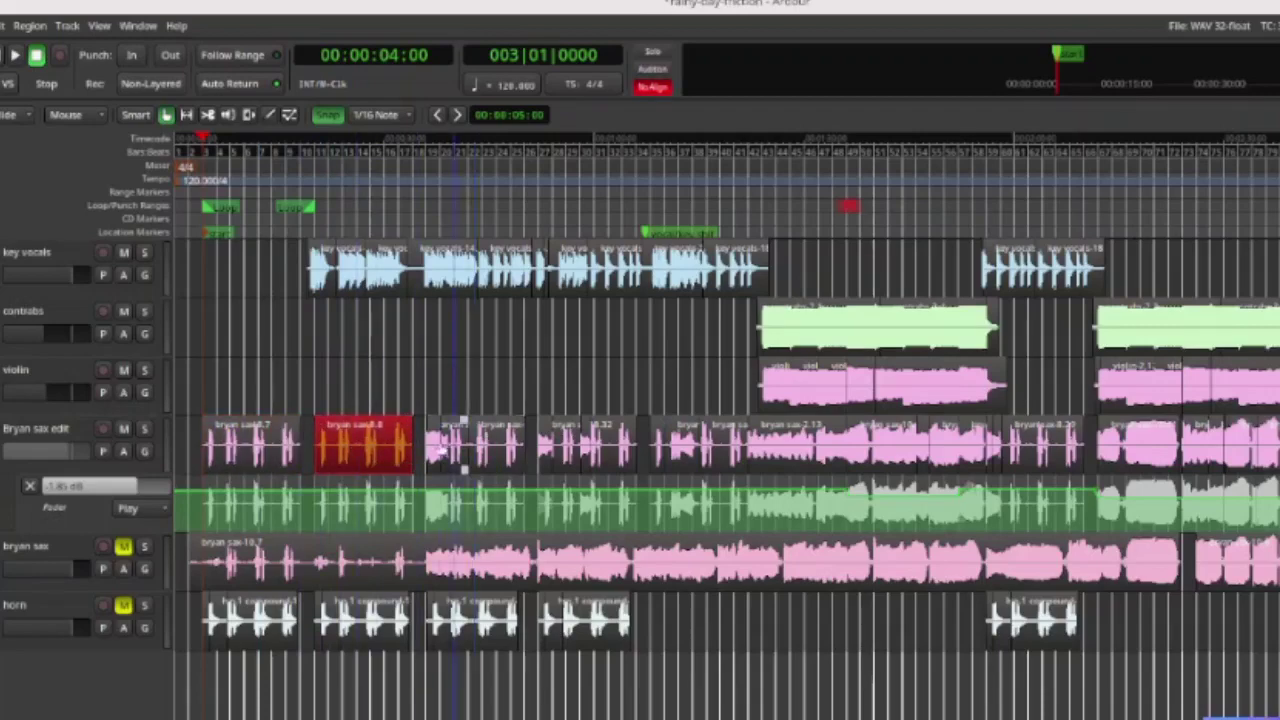
{"action": "left_click", "coordinate": [435, 447]}
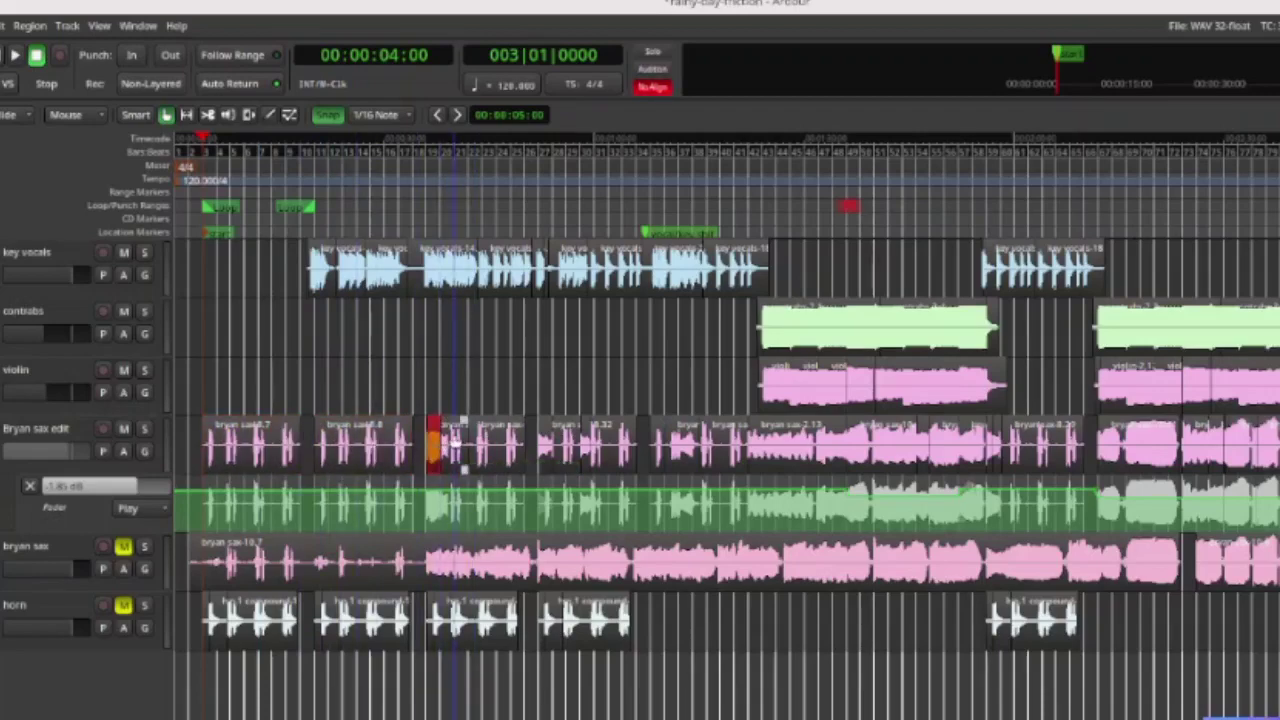
{"action": "key", "text": "="}
{"action": "key", "text": "="}
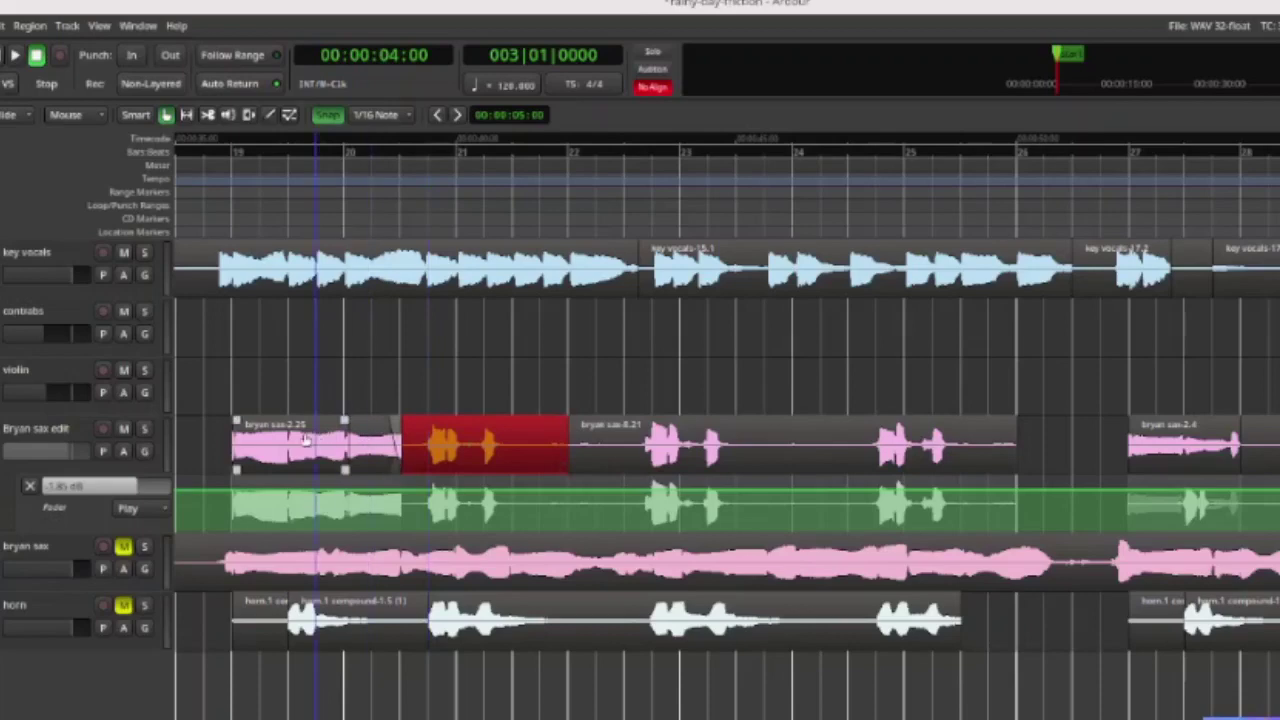
Inspect further chopped pieces (2.25, 8.21, 2.4), zoom out, then select the full sax region
{"action": "left_click", "coordinate": [305, 440]}
{"action": "left_click", "coordinate": [380, 450]}
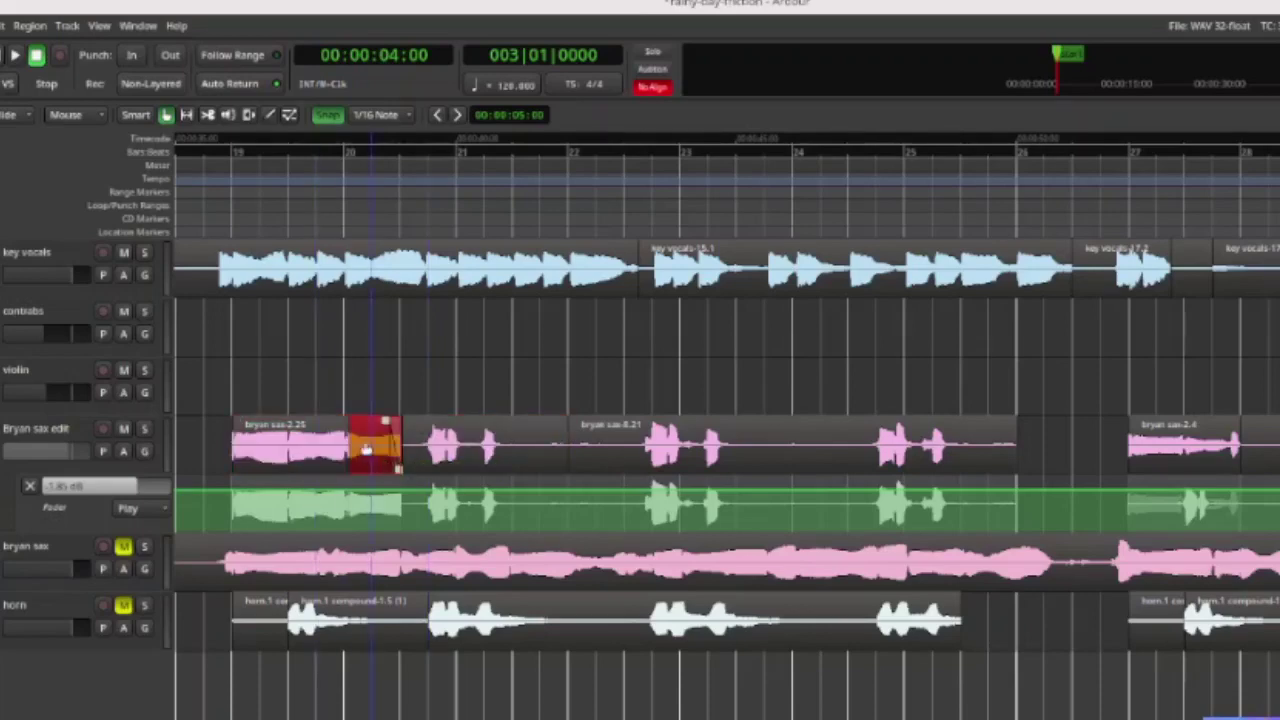
{"action": "left_click", "coordinate": [478, 453]}
{"action": "left_click", "coordinate": [680, 450]}
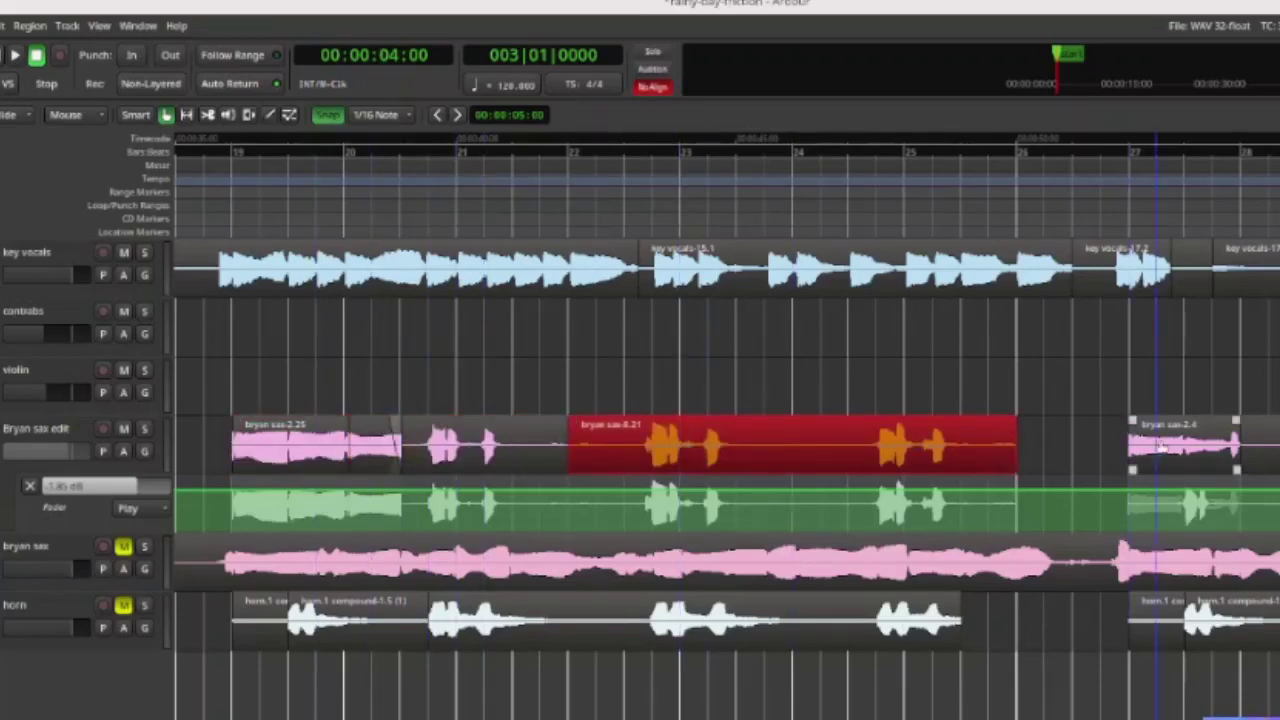
{"action": "left_click", "coordinate": [1161, 449]}
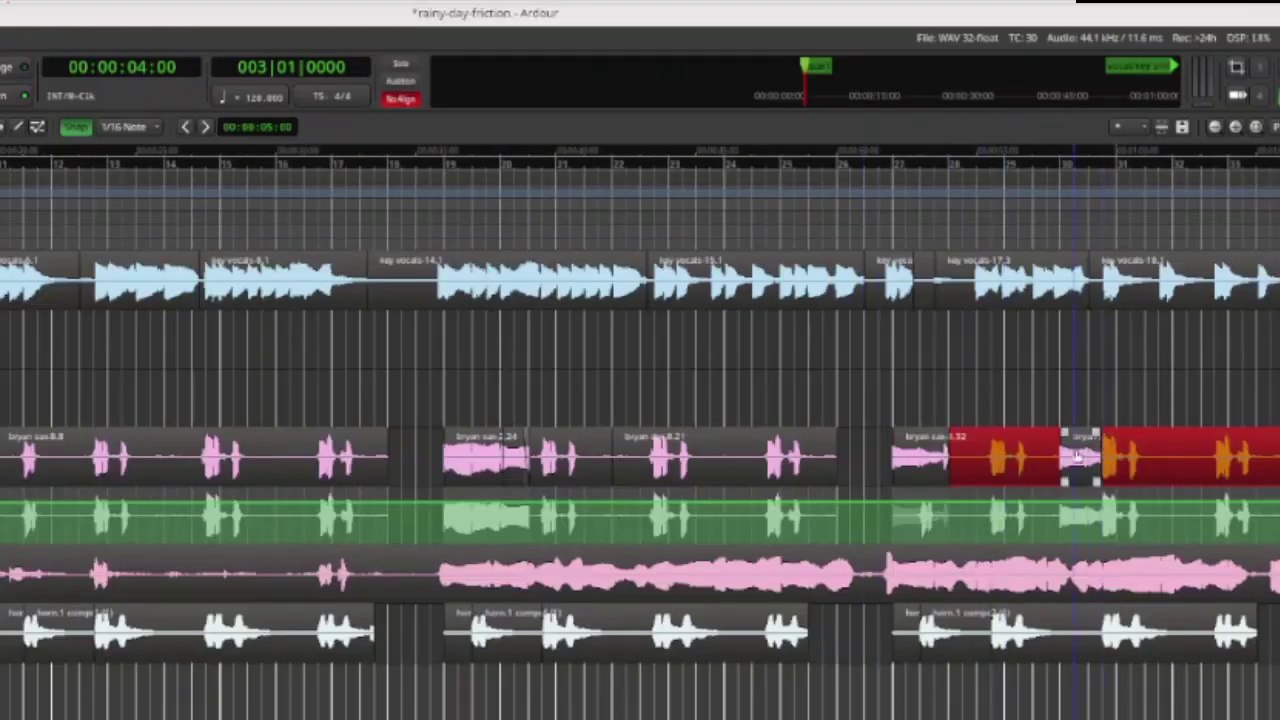
{"action": "left_click", "coordinate": [1075, 455]}
{"action": "key", "text": "ctrl+z"}
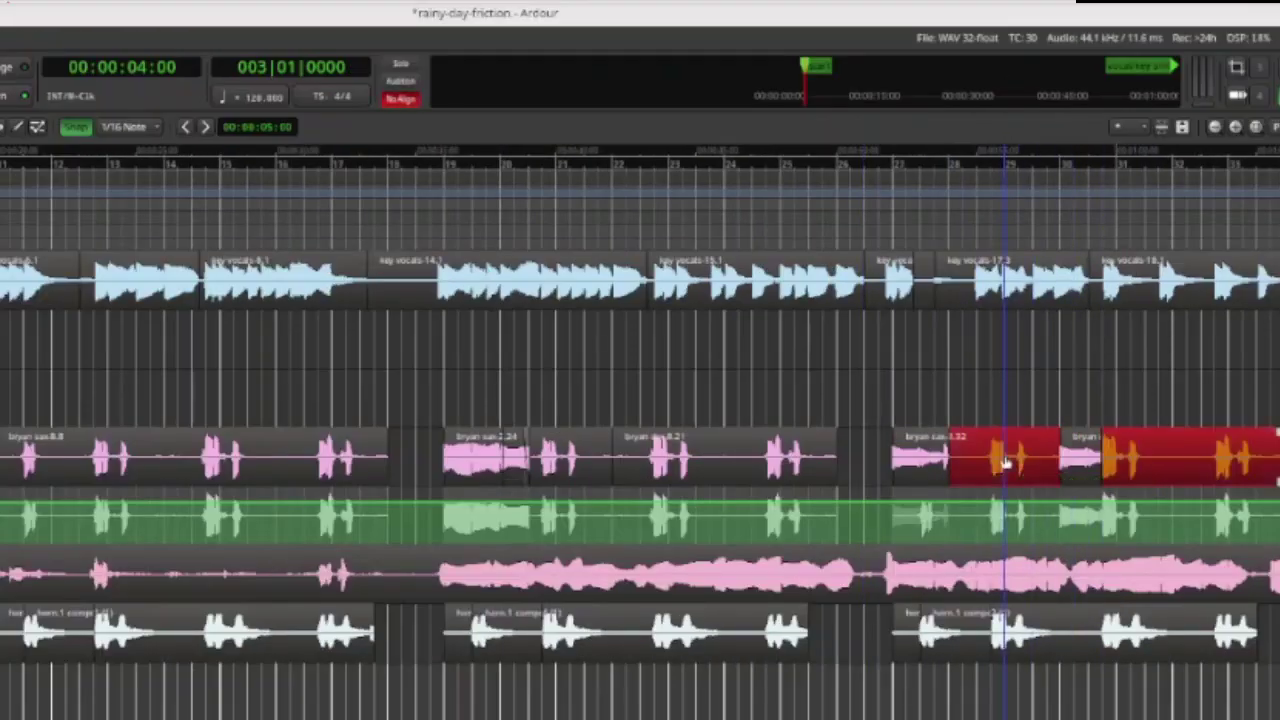
{"action": "key", "text": "minus"}
{"action": "key", "text": "minus"}
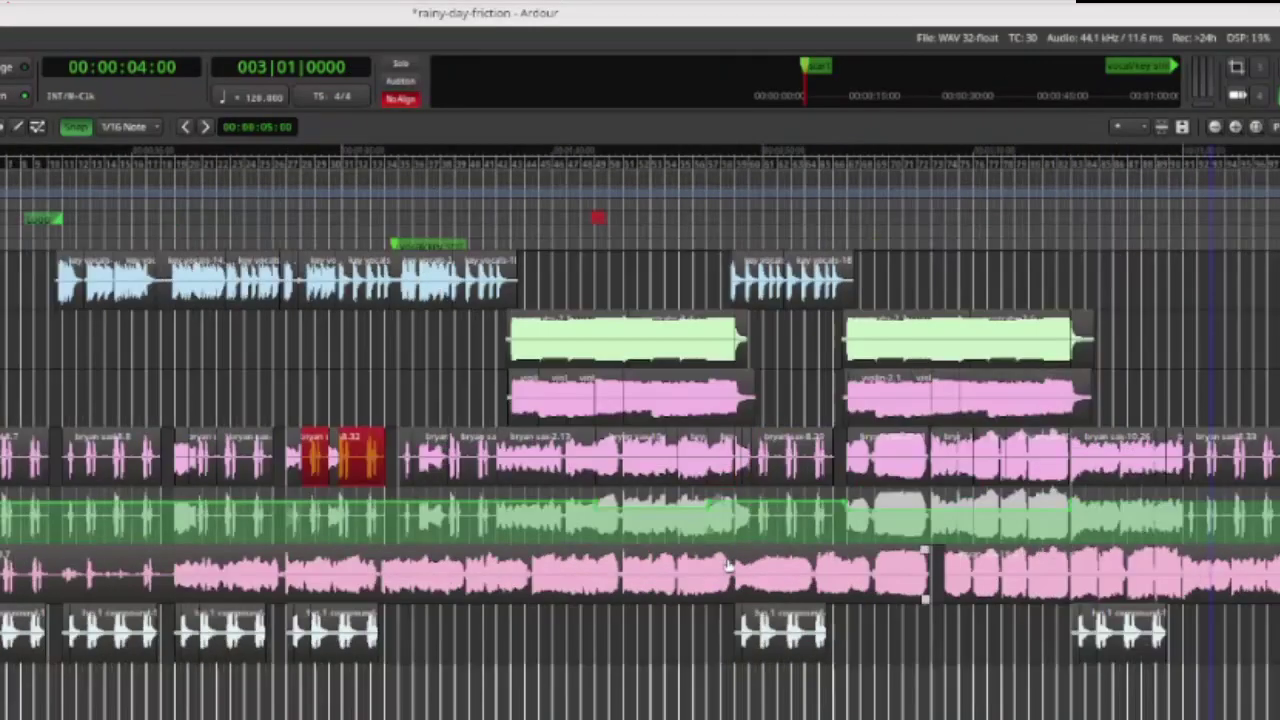
{"action": "left_click", "coordinate": [632, 570]}
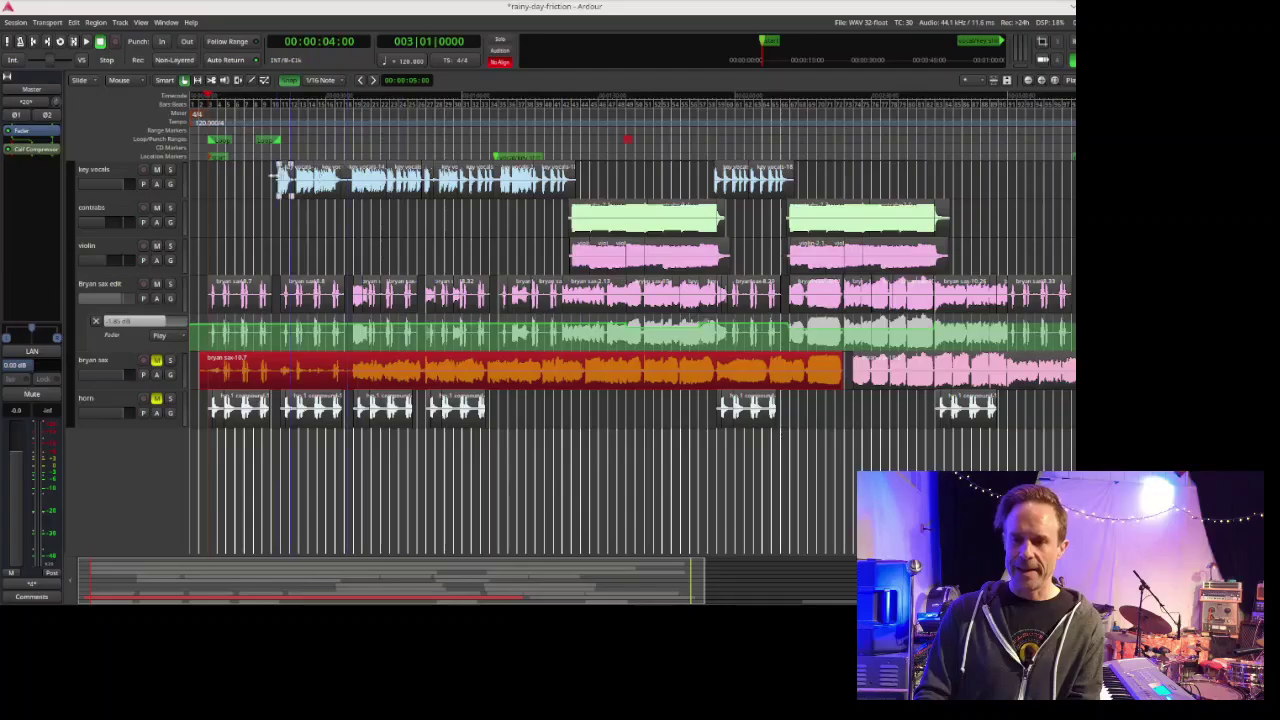
Play the final-mix session with its chopped bryan sax edit pieces
{"action": "key", "text": "space"}
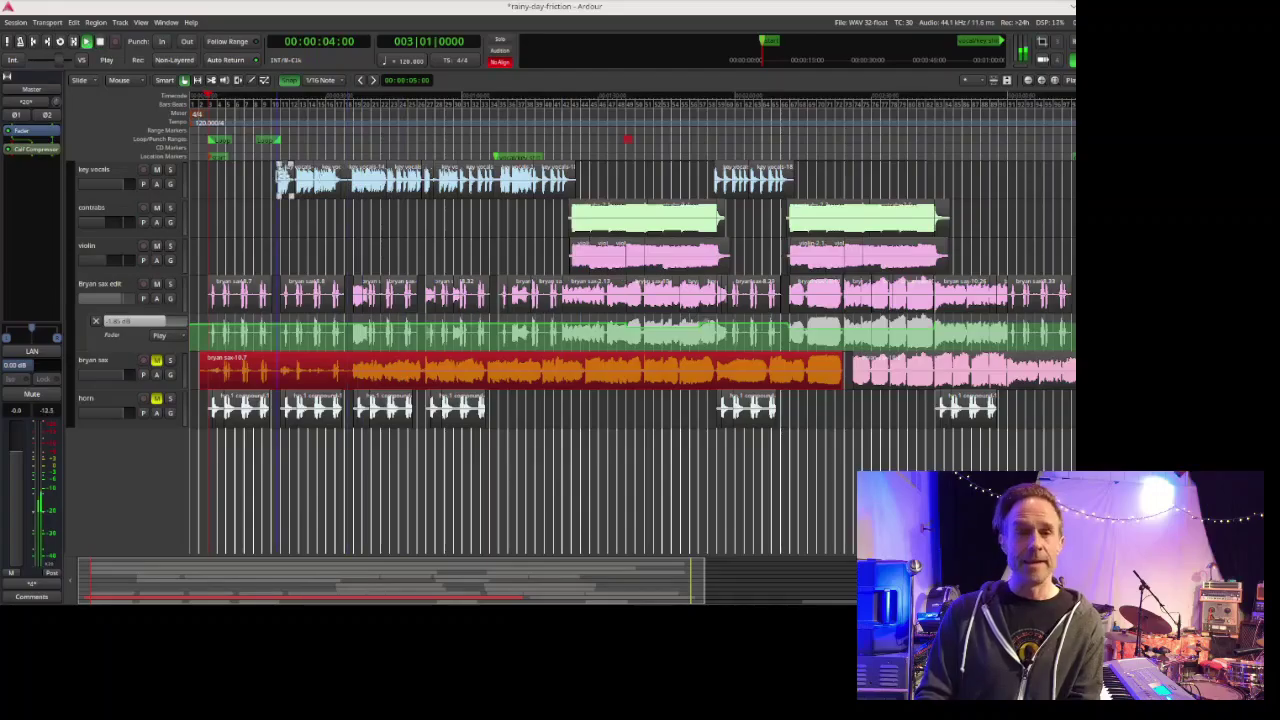